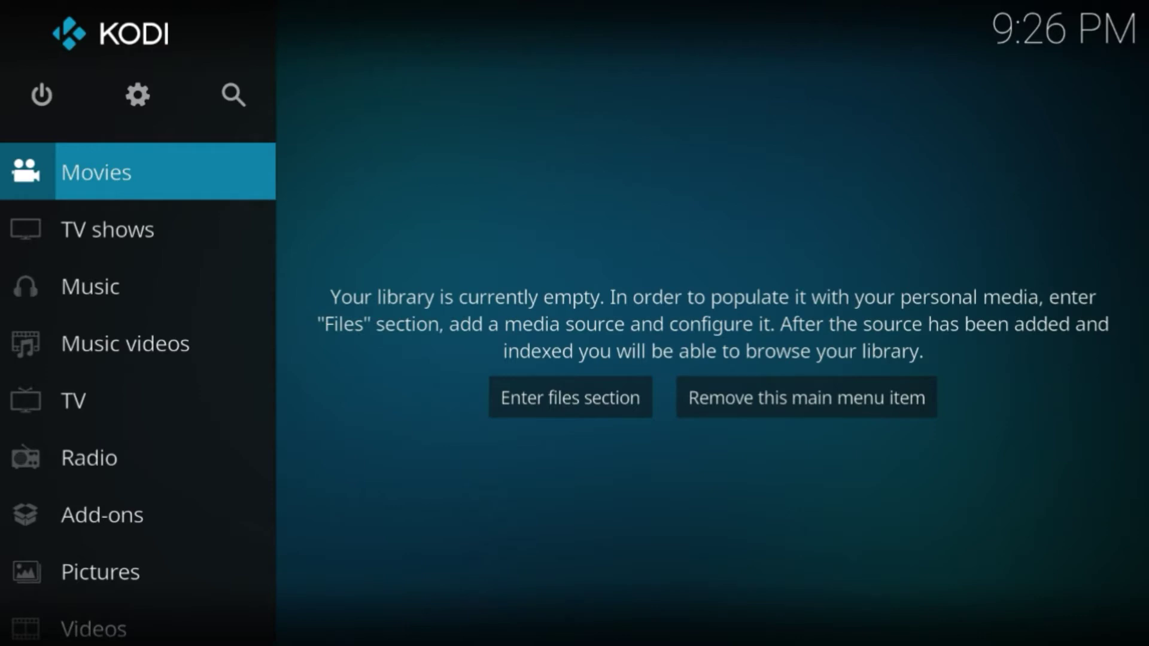
# - Allow add-on installation from unknown sources in the system settings and accept the warning
pyautogui.press('Up')
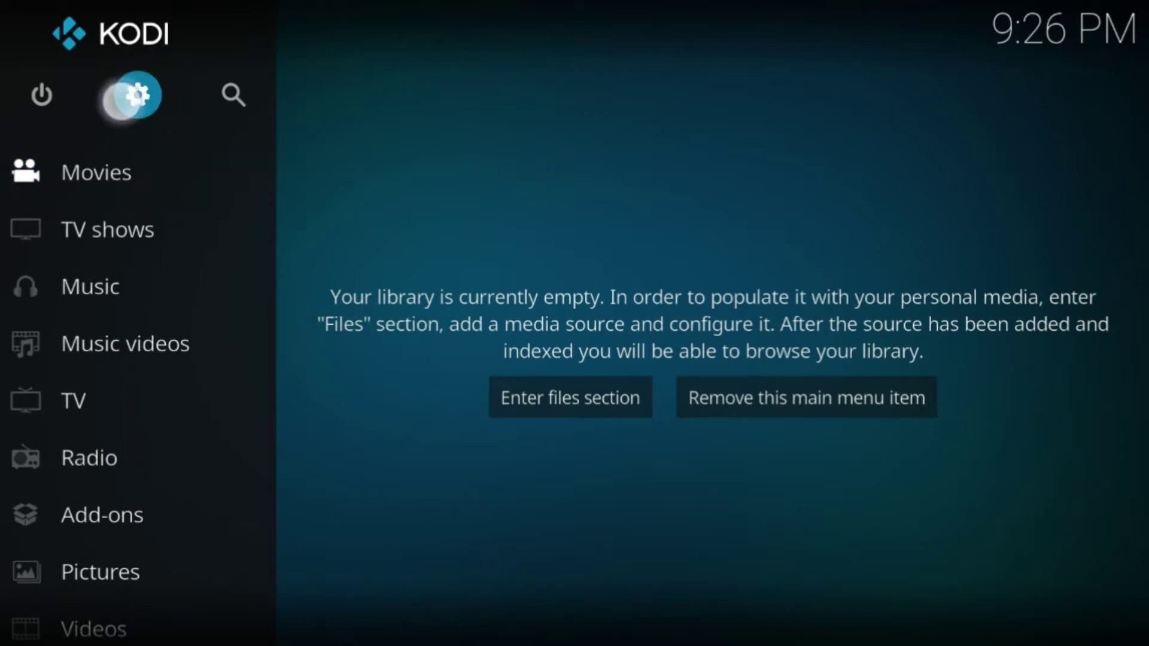
pyautogui.press('Return')
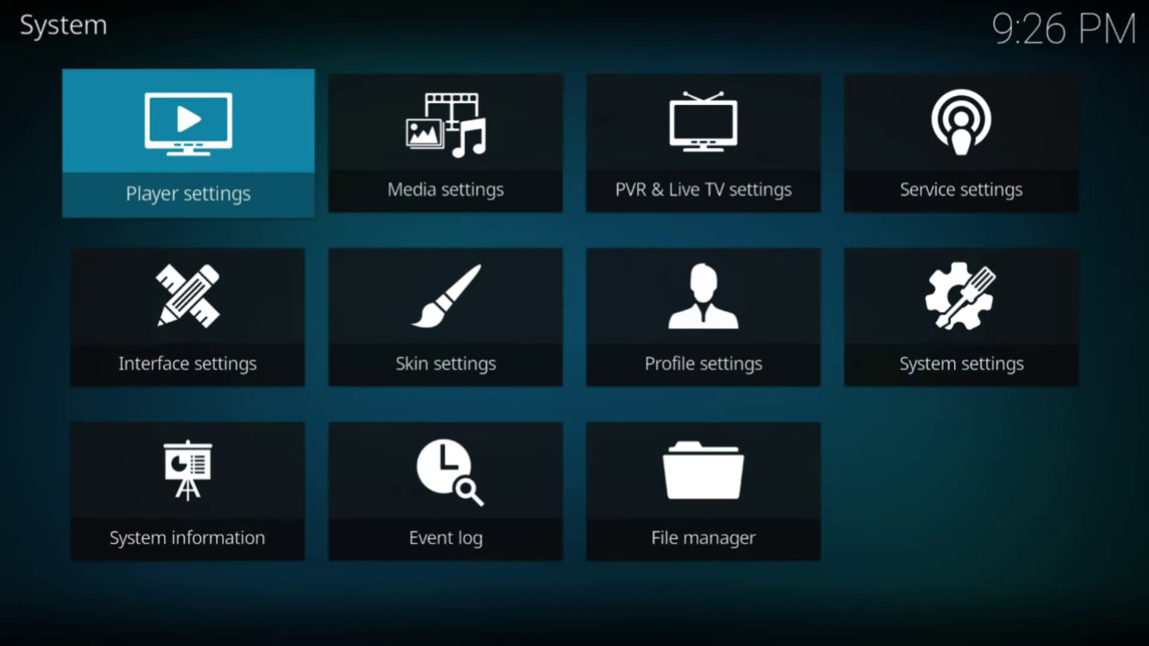
pyautogui.press('Down')
pyautogui.press('Right')
pyautogui.press('Right')
pyautogui.press('Right')
pyautogui.press('Return')
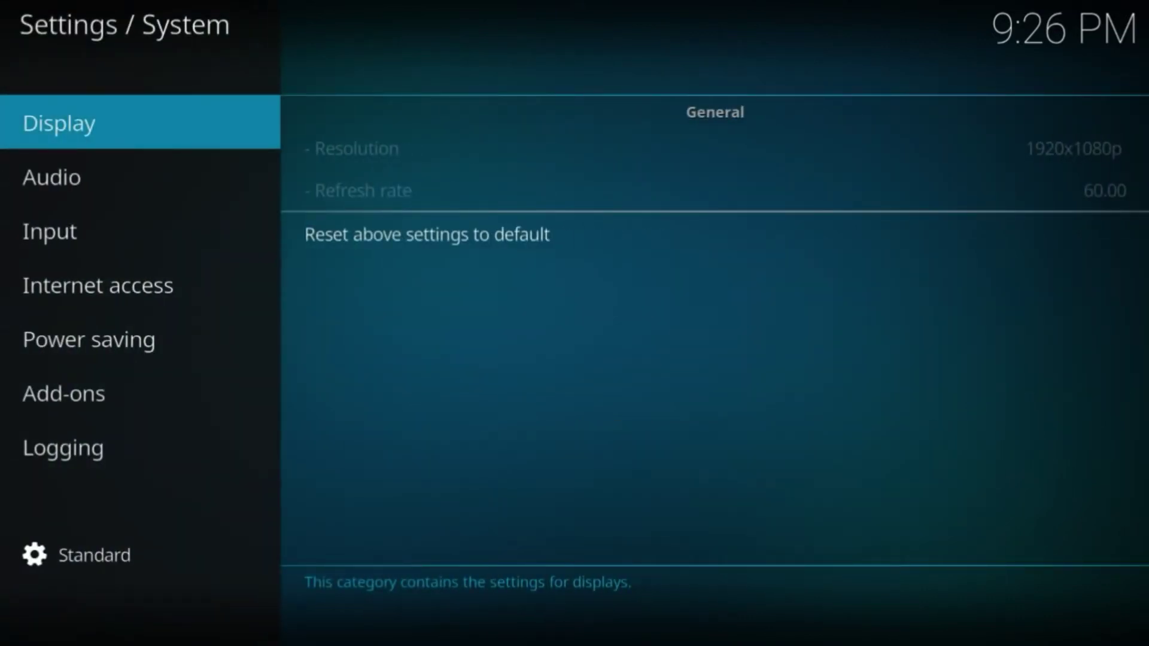
pyautogui.click(52, 407)
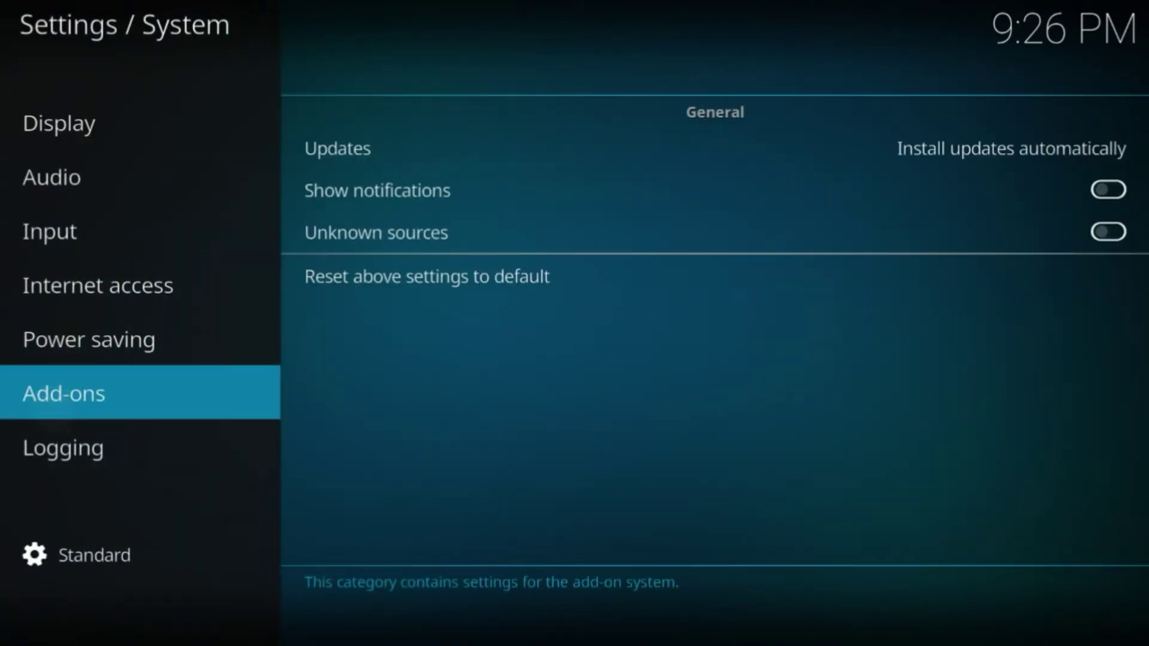
pyautogui.click(376, 232)
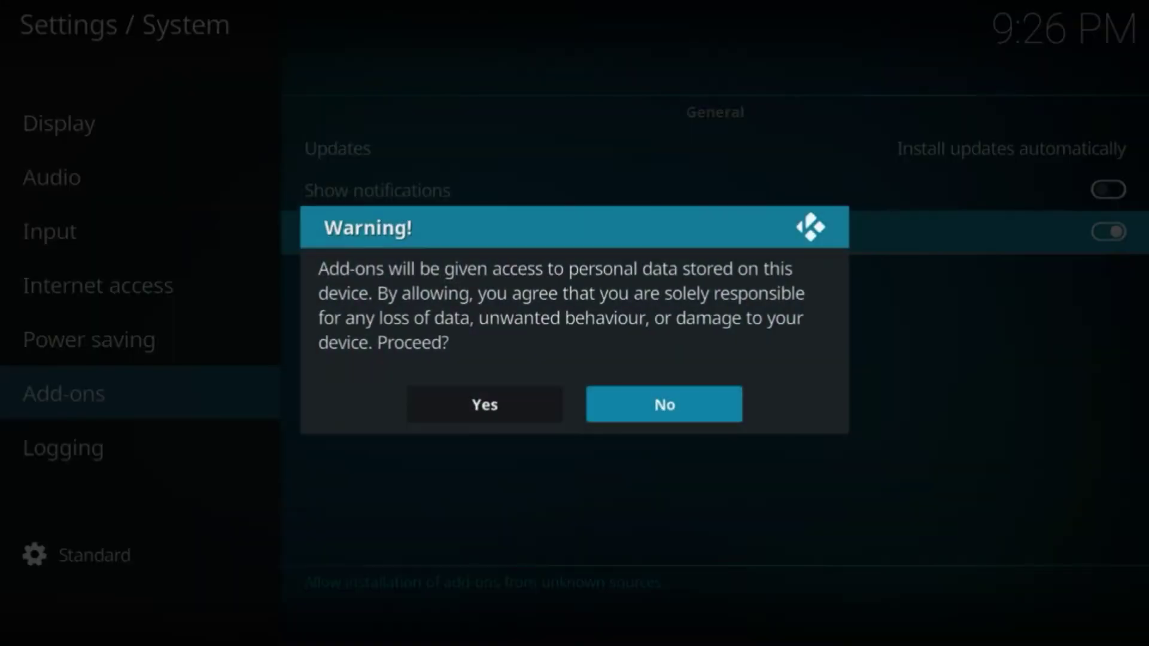
pyautogui.click(485, 404)
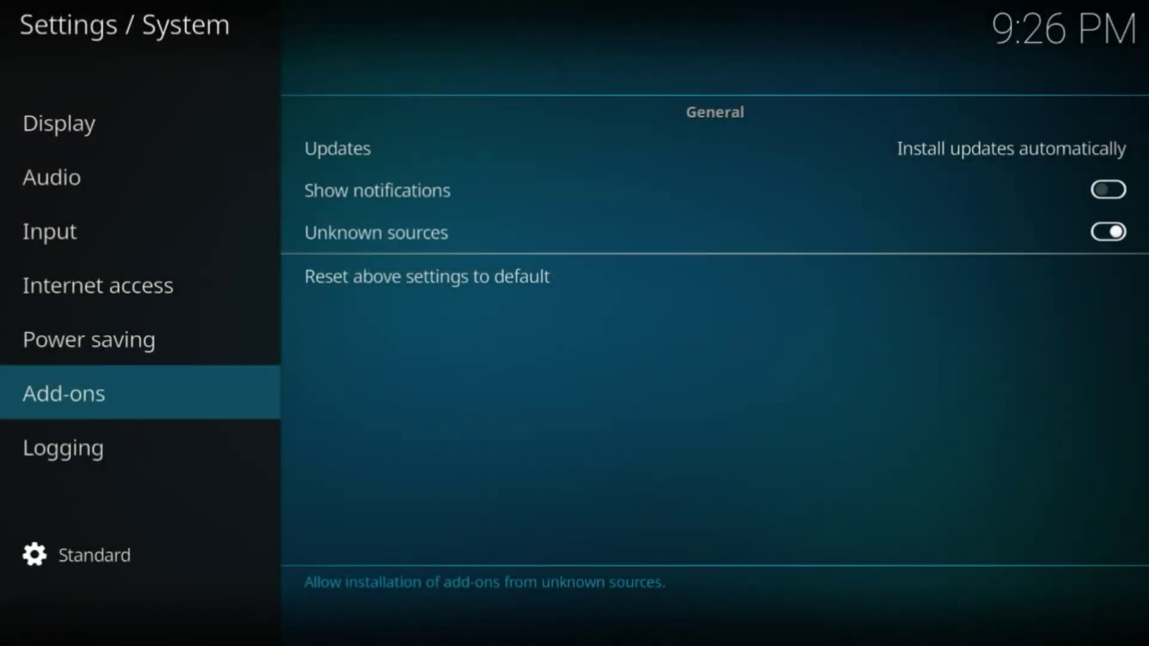
pyautogui.press('Escape')
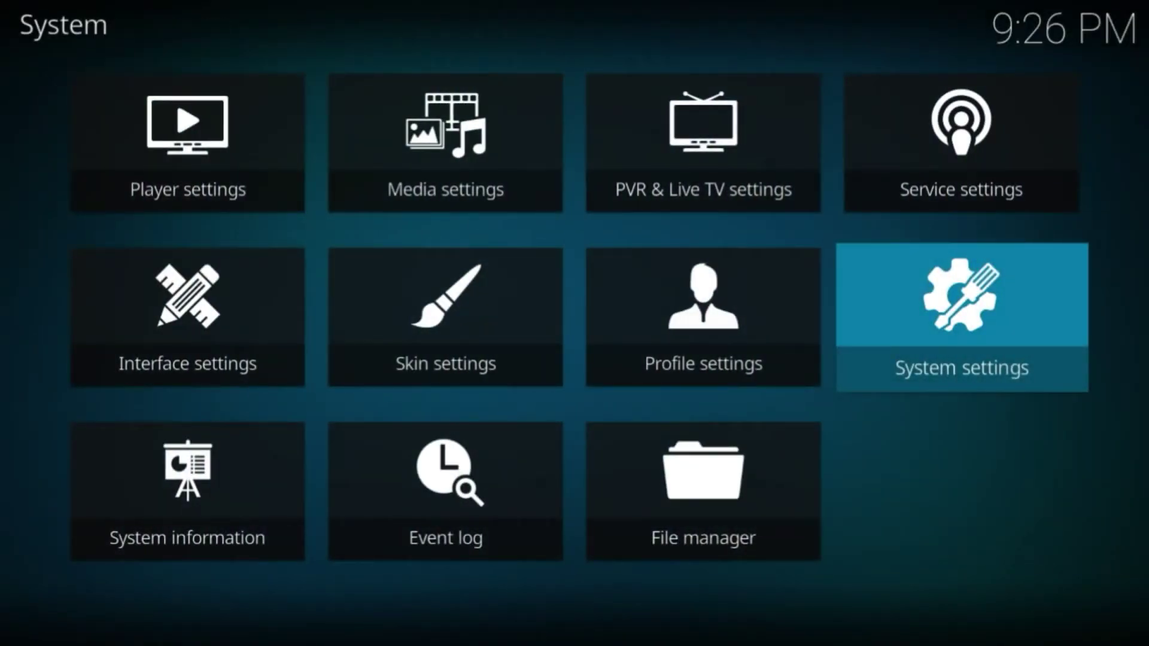
pyautogui.click(685, 465)
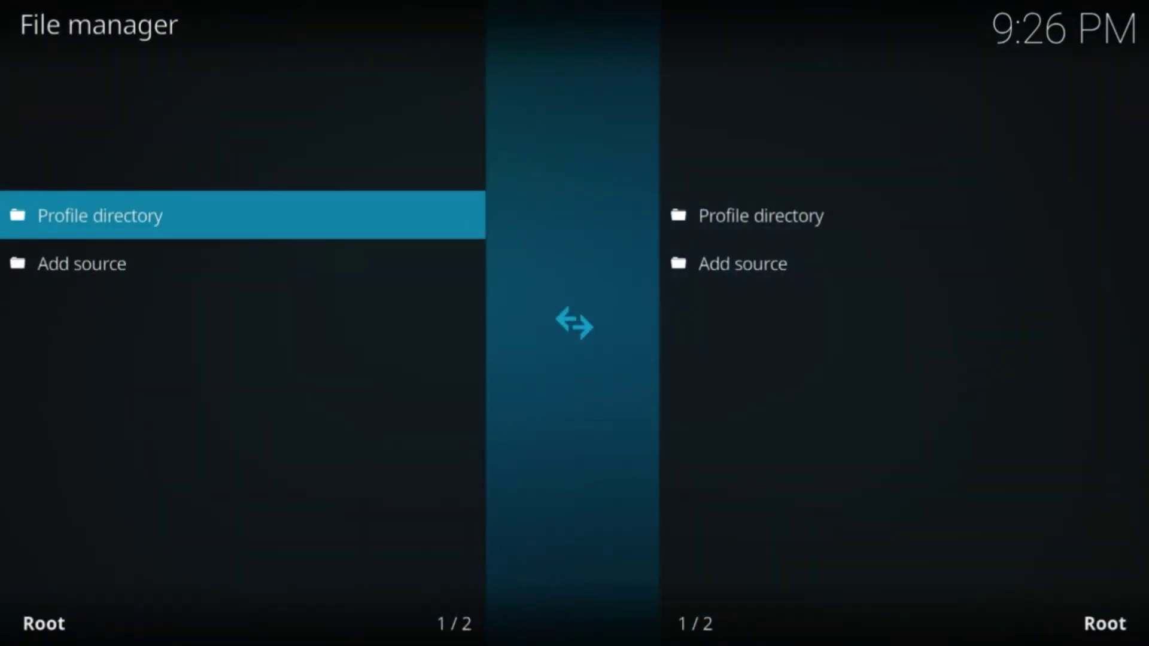
pyautogui.click(152, 272)
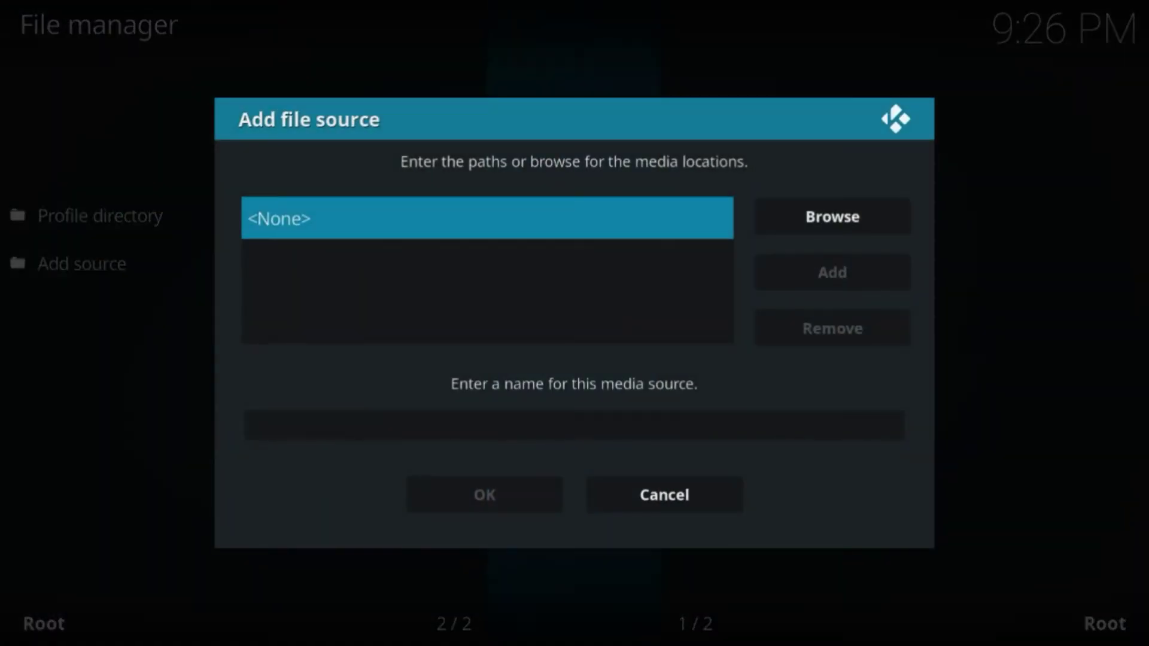
pyautogui.click(502, 219)
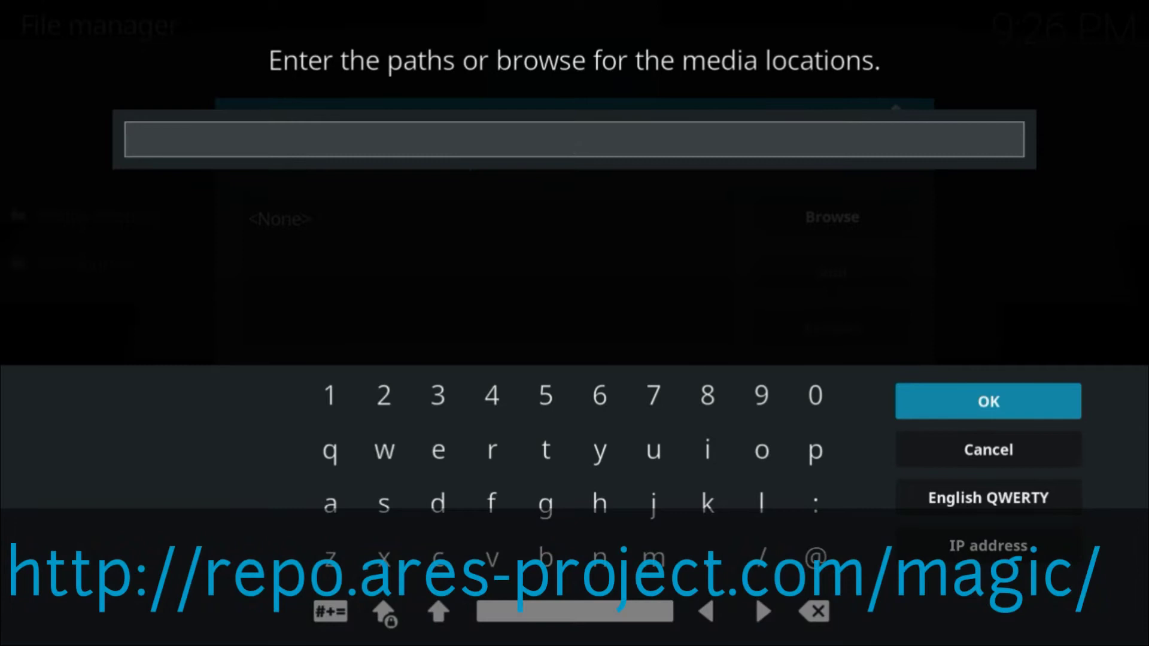
pyautogui.write('htt')
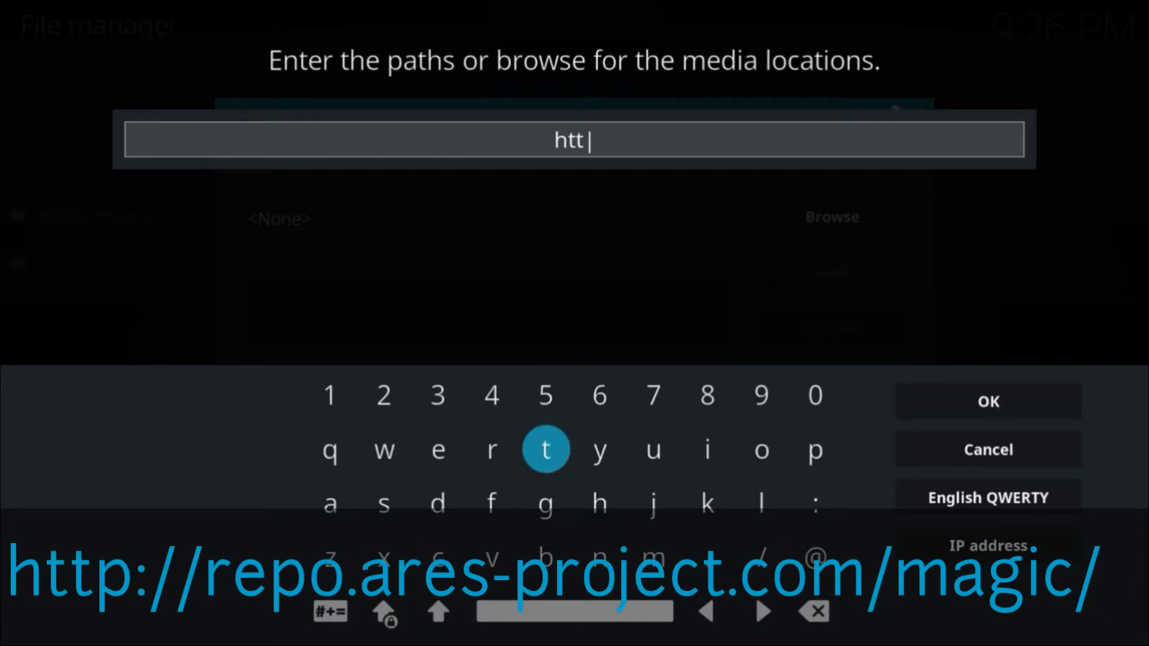
pyautogui.write('p://r')
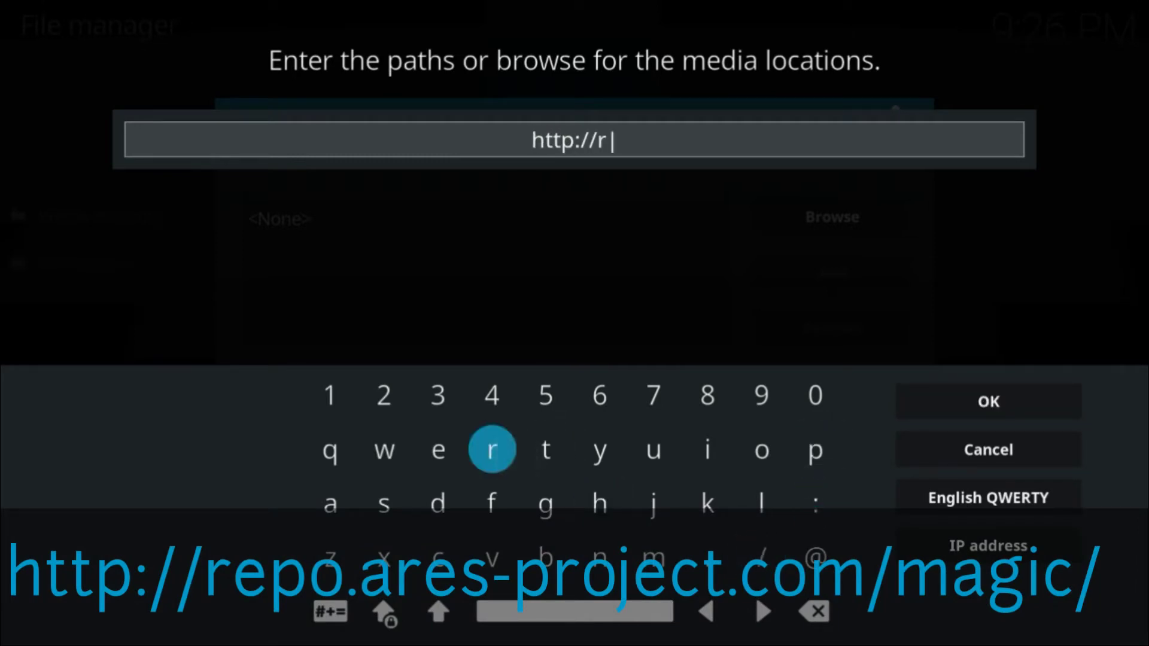
pyautogui.write('epo.ares-project.com/magi')
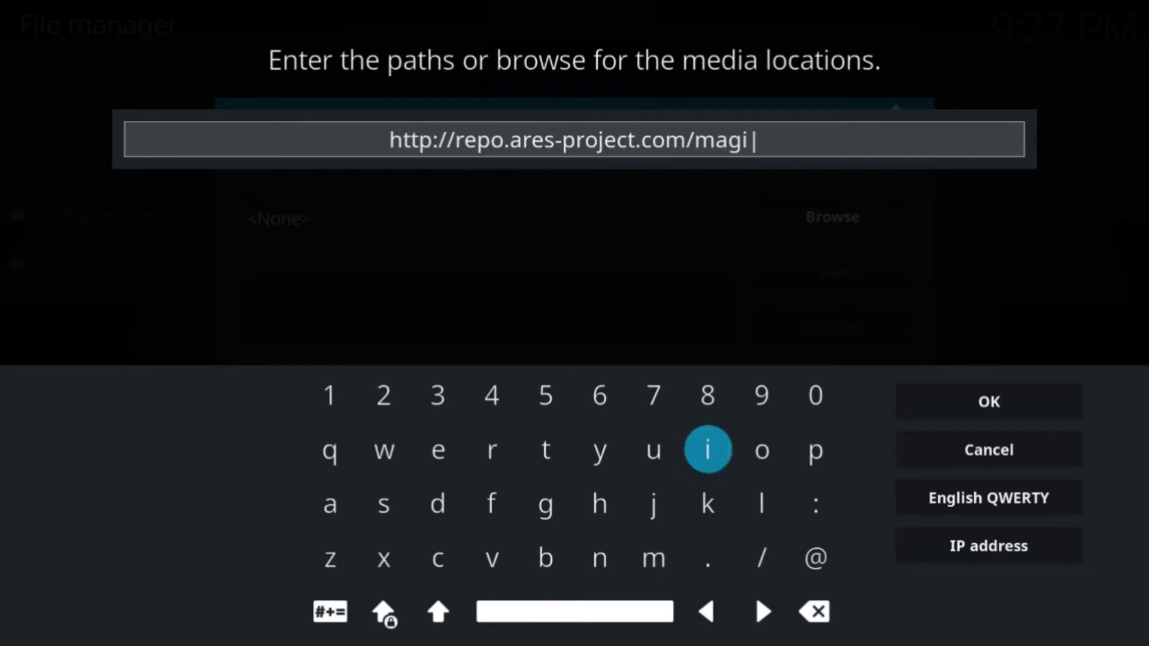
pyautogui.write('c/')
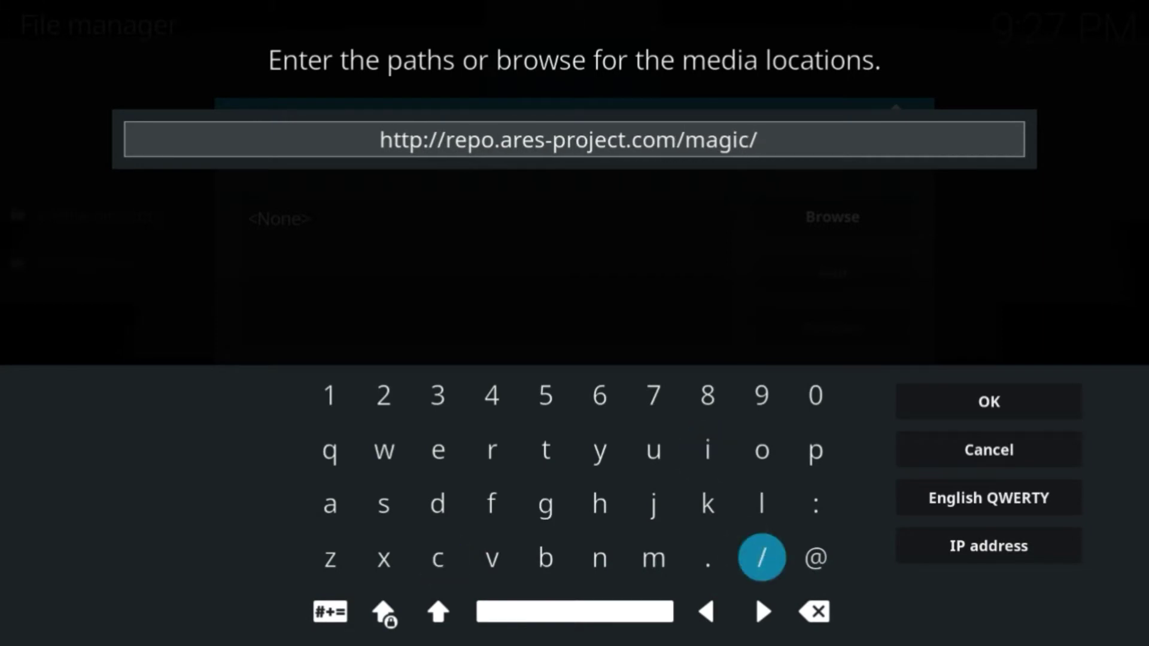
pyautogui.press('Return')
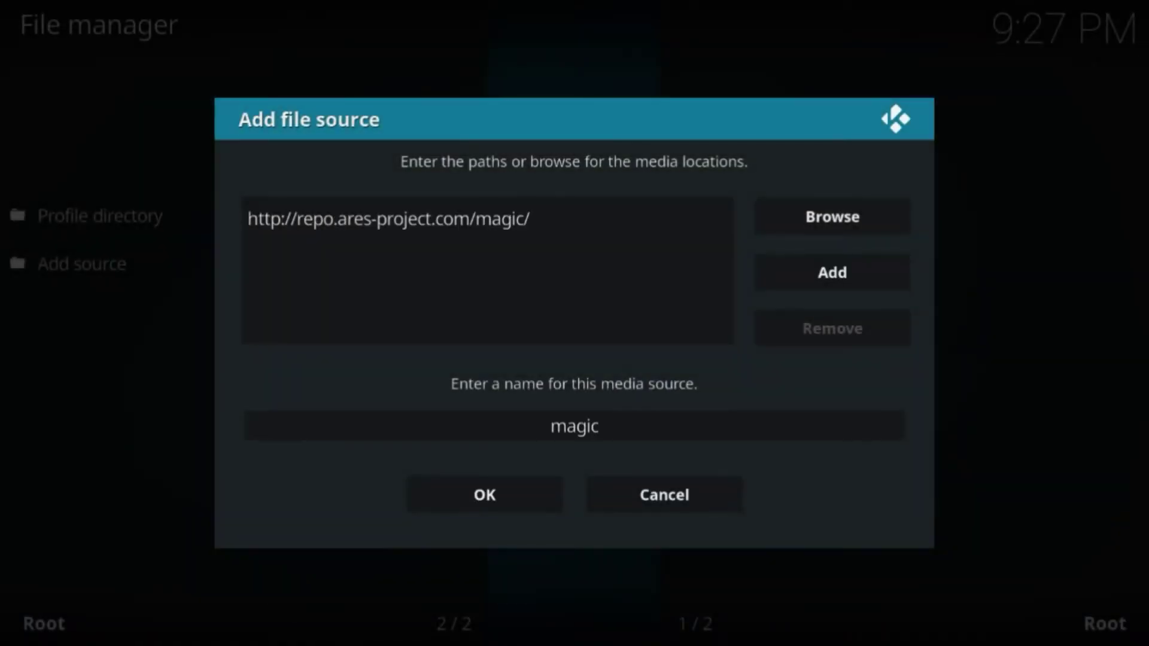
pyautogui.click(466, 508)
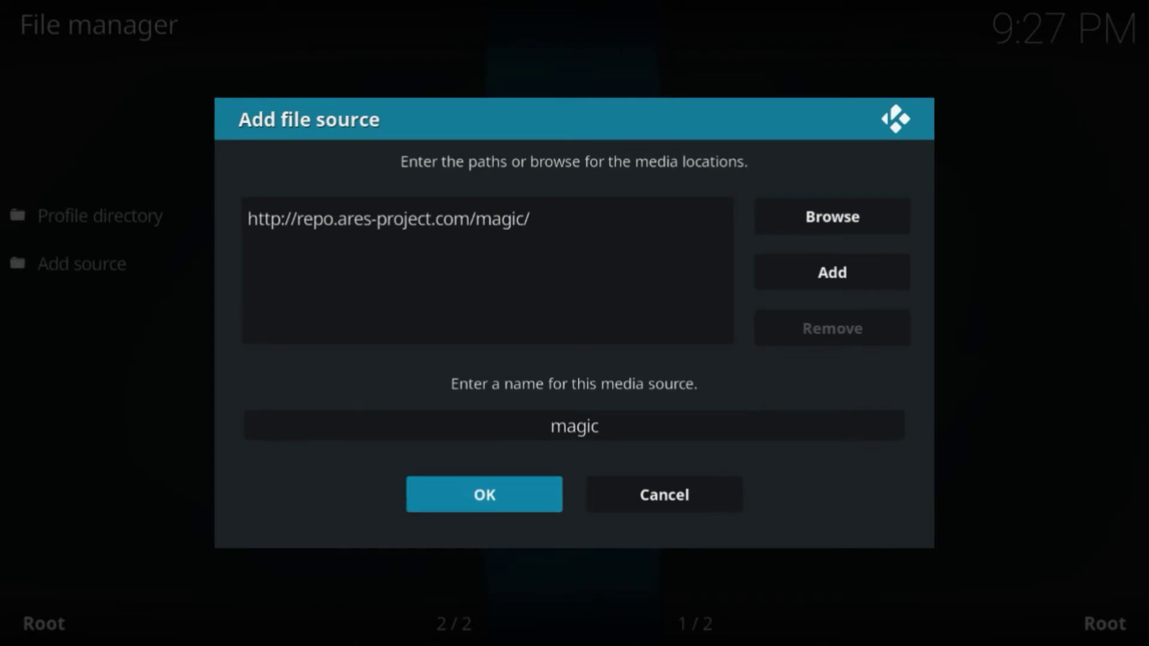
pyautogui.press('Escape')
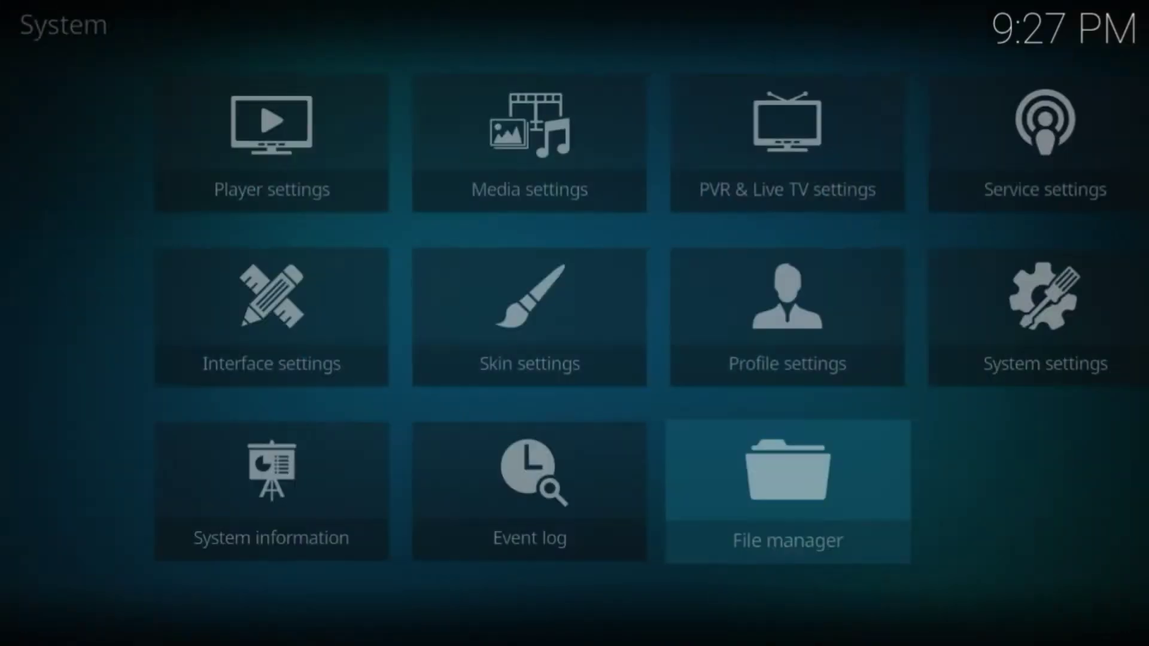
pyautogui.press('Escape')
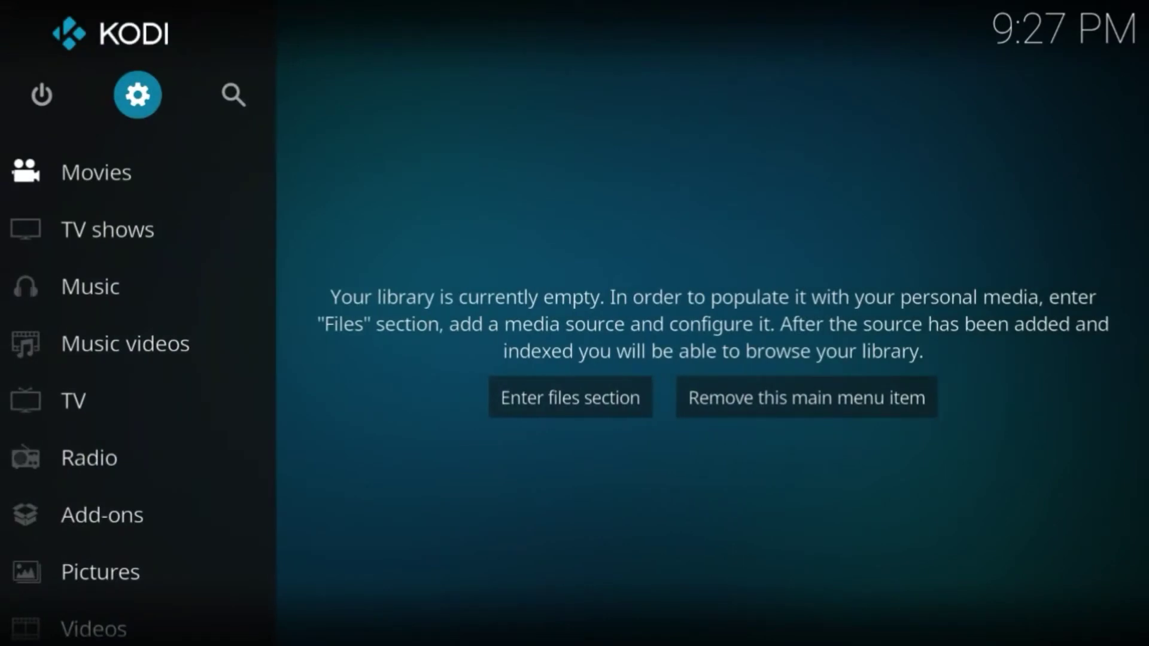
# - Install the repository from repository.aresproject.zip in the magic source's repository.aresproject folder
pyautogui.moveTo(182, 422); pyautogui.dragTo(174, 315)
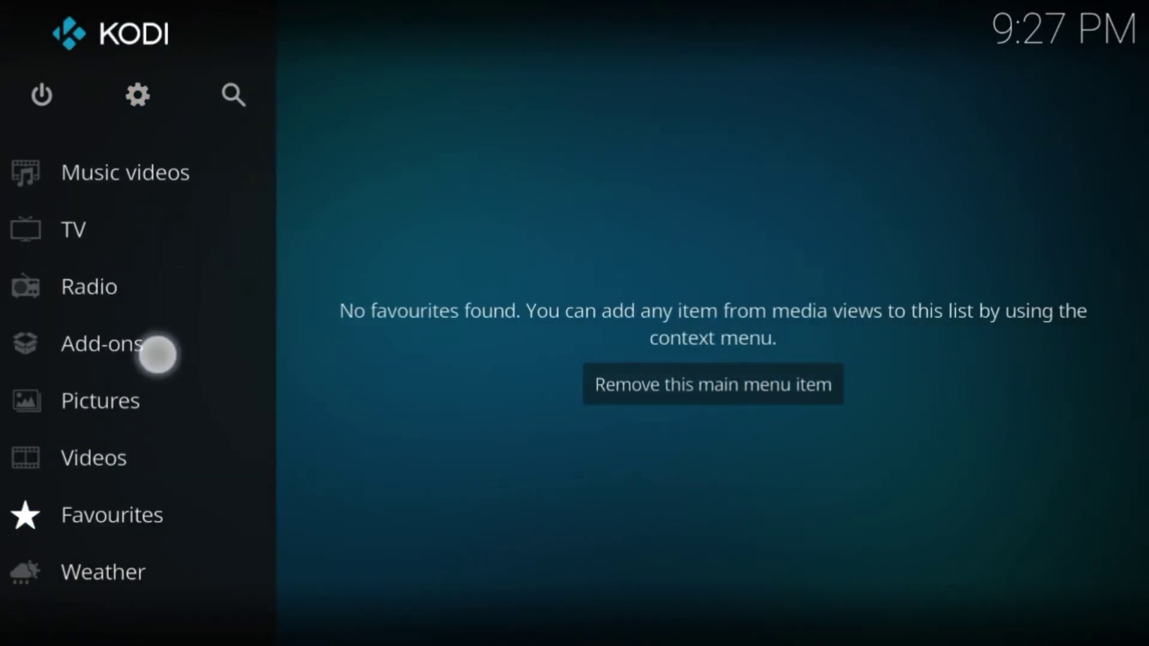
pyautogui.click(144, 344)
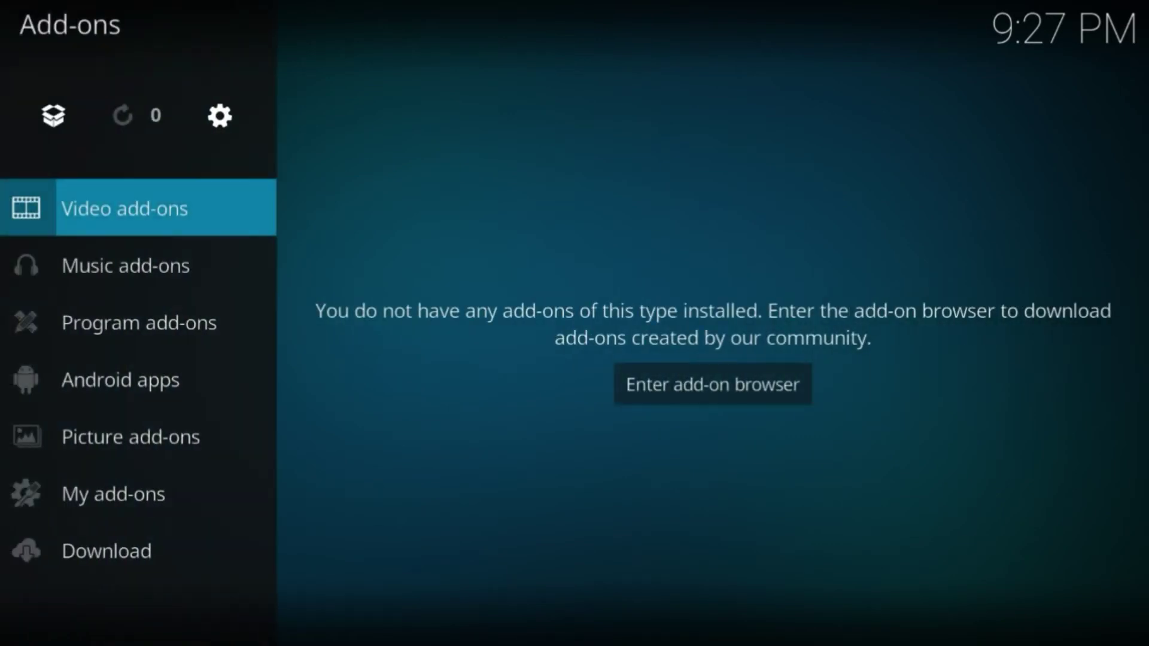
pyautogui.click(54, 115)
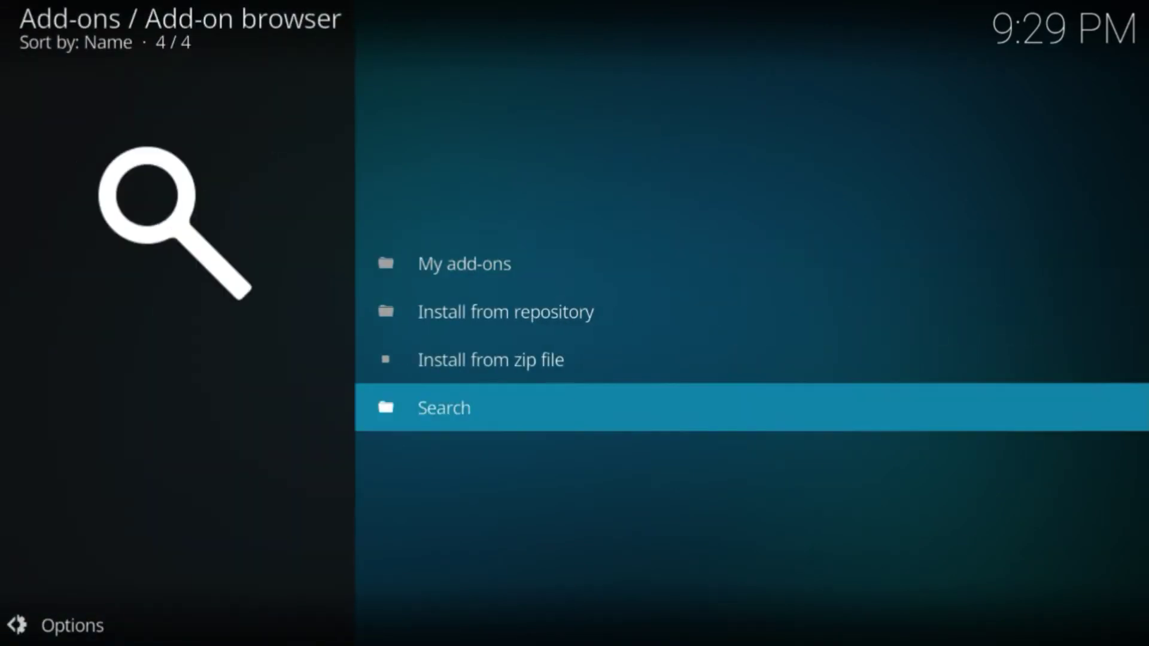
pyautogui.click(793, 358)
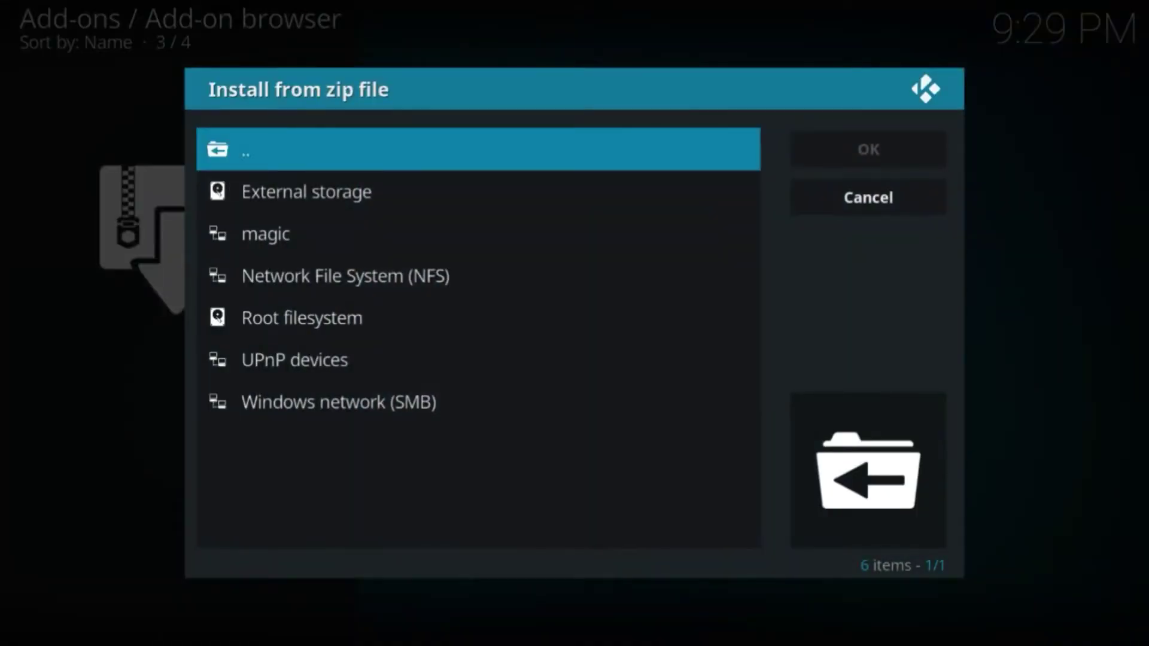
pyautogui.press('Escape')
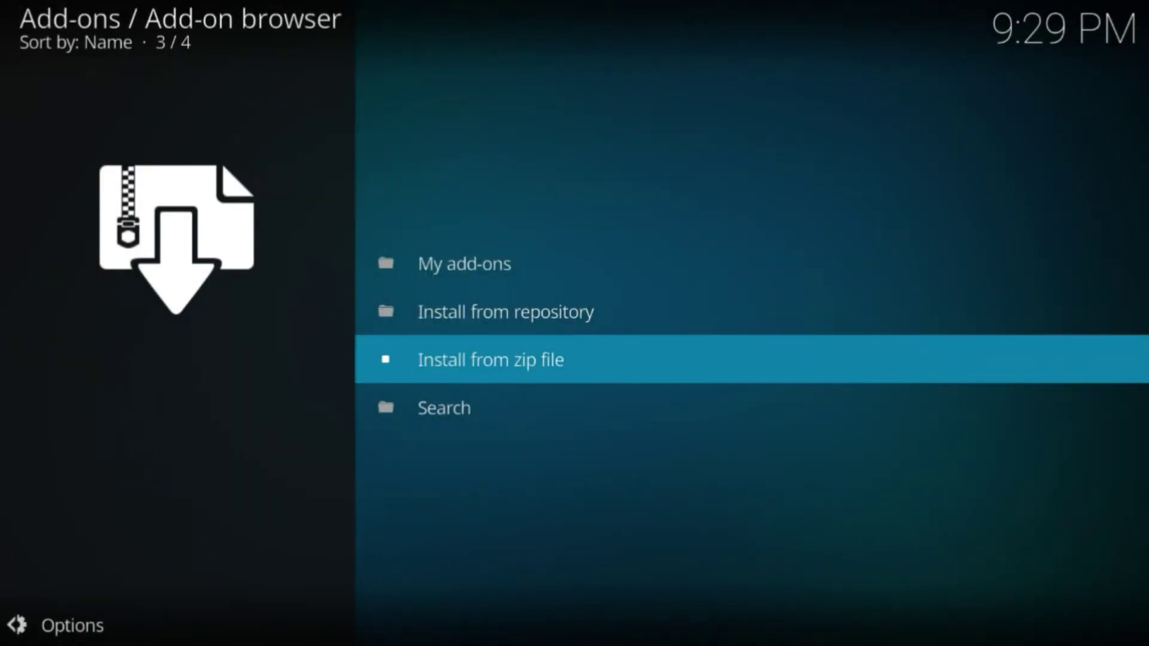
pyautogui.click(875, 367)
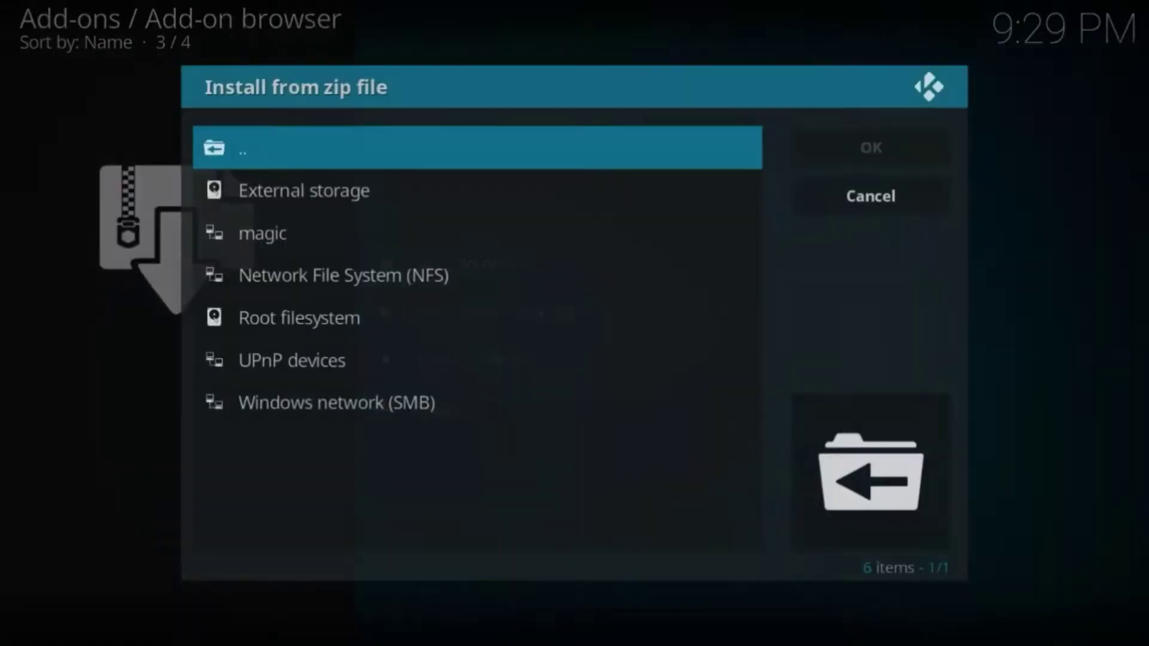
pyautogui.click(265, 234)
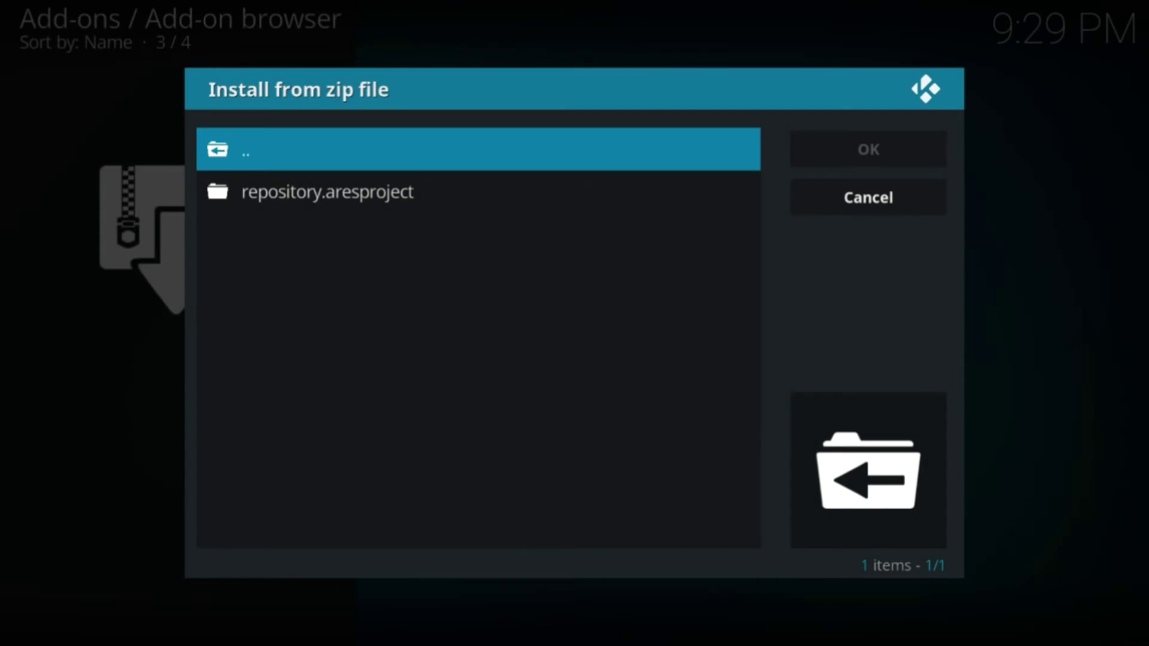
pyautogui.click(592, 206)
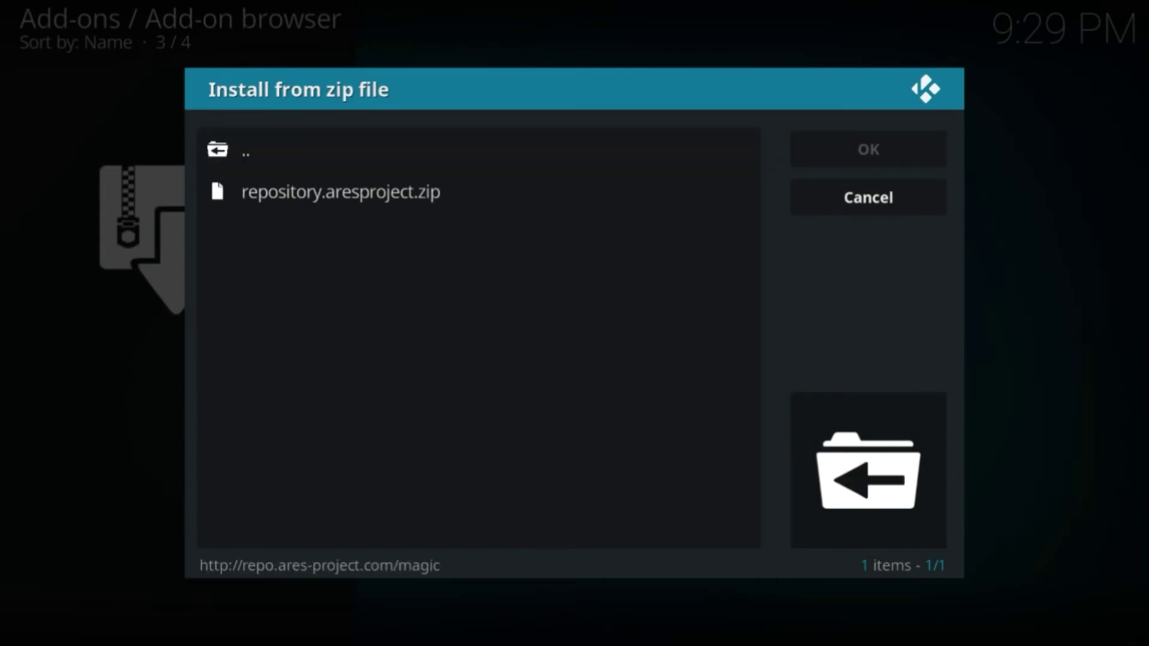
pyautogui.click(562, 205)
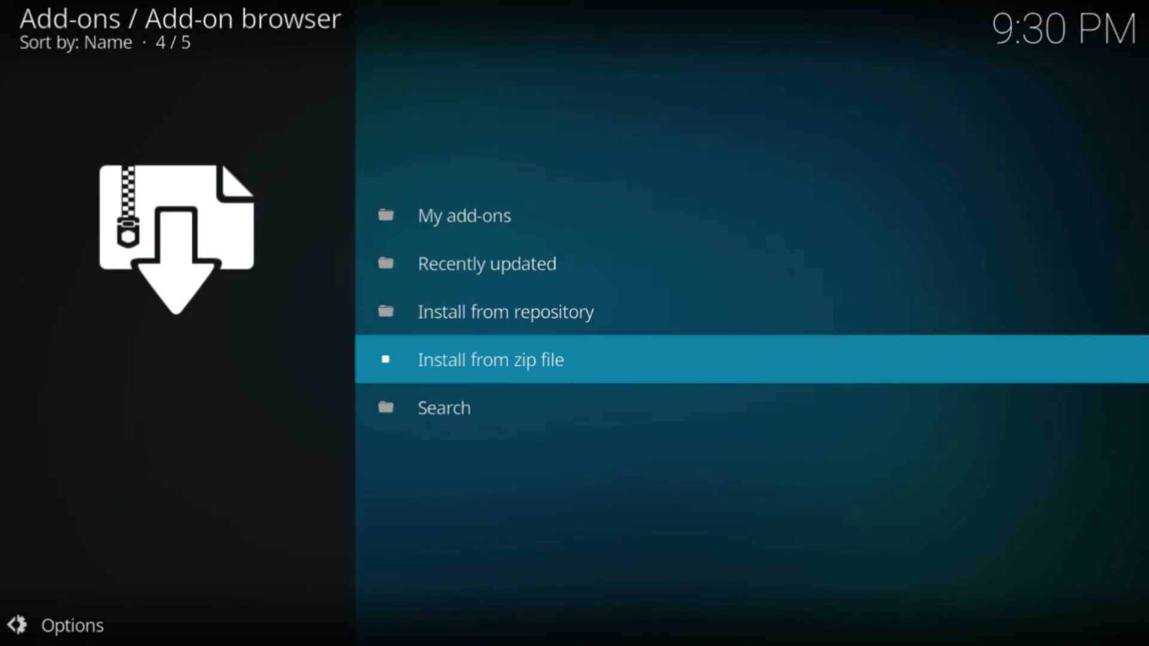
# - Install the Ares Wizard program add-on from the Ares Project repository
pyautogui.press('Up')
pyautogui.press('Return')
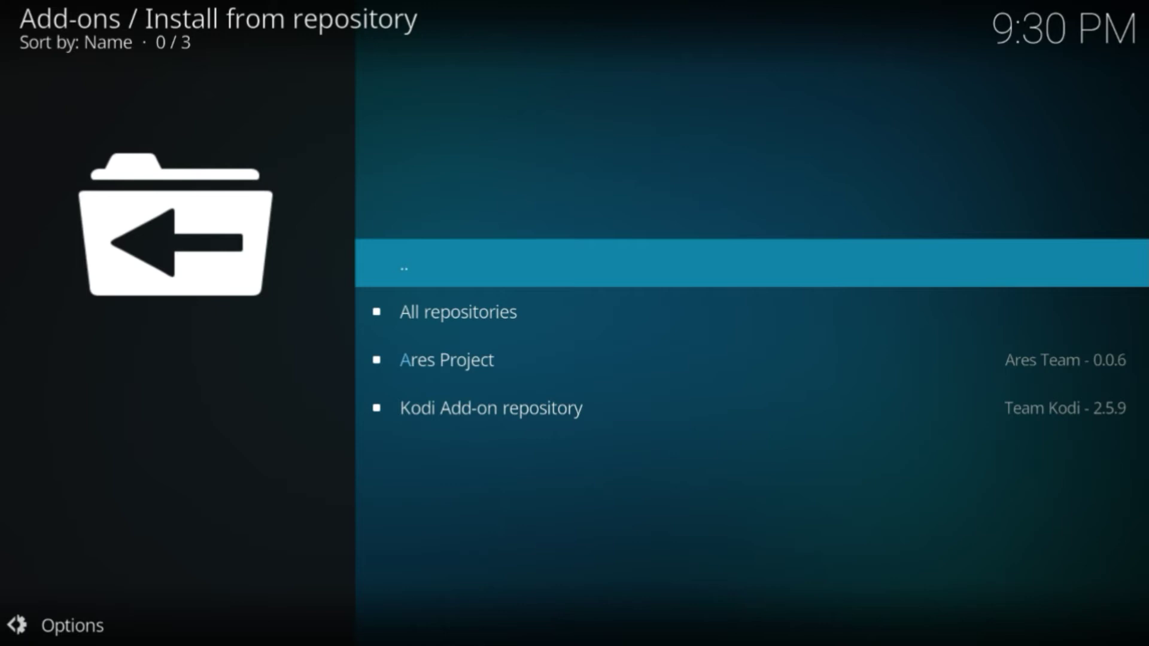
pyautogui.click(751, 364)
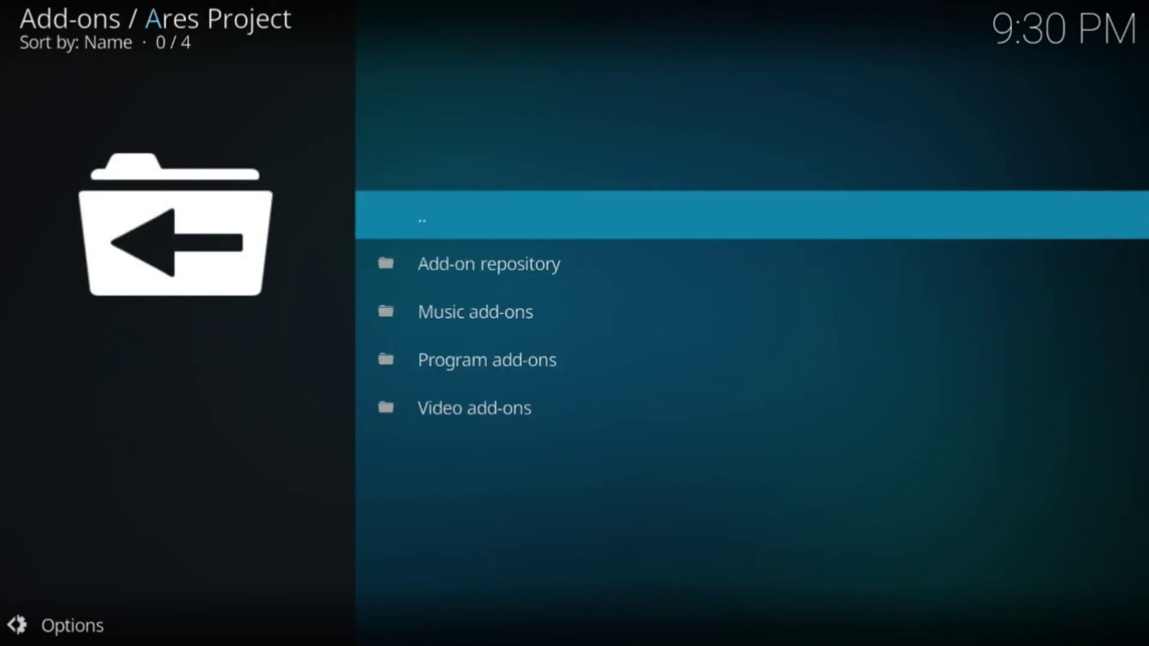
pyautogui.click(759, 368)
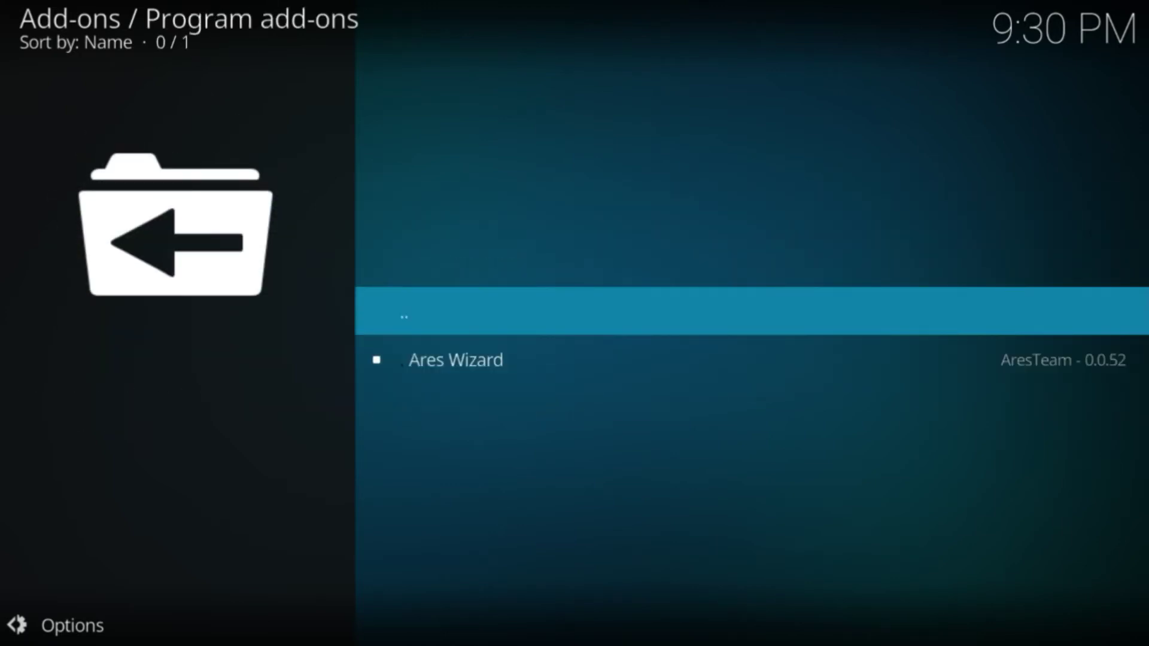
pyautogui.click(456, 360)
pyautogui.click(864, 544)
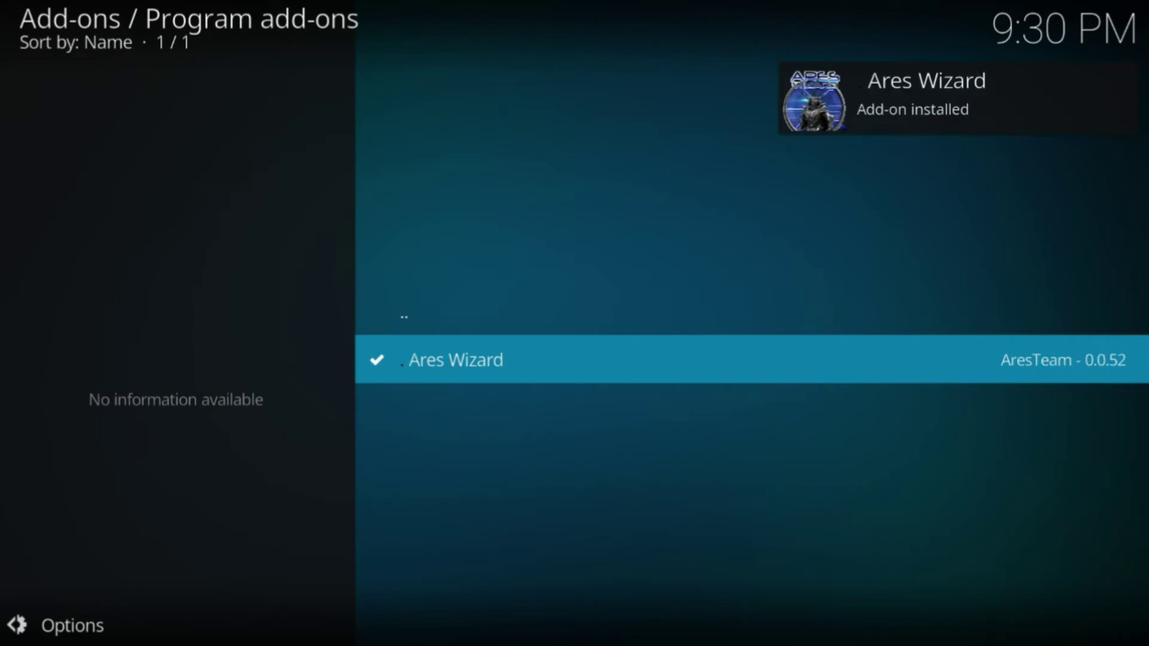
# - Leave the add-on browser for the home screen and open the Add-ons section
pyautogui.press('BackSpace')
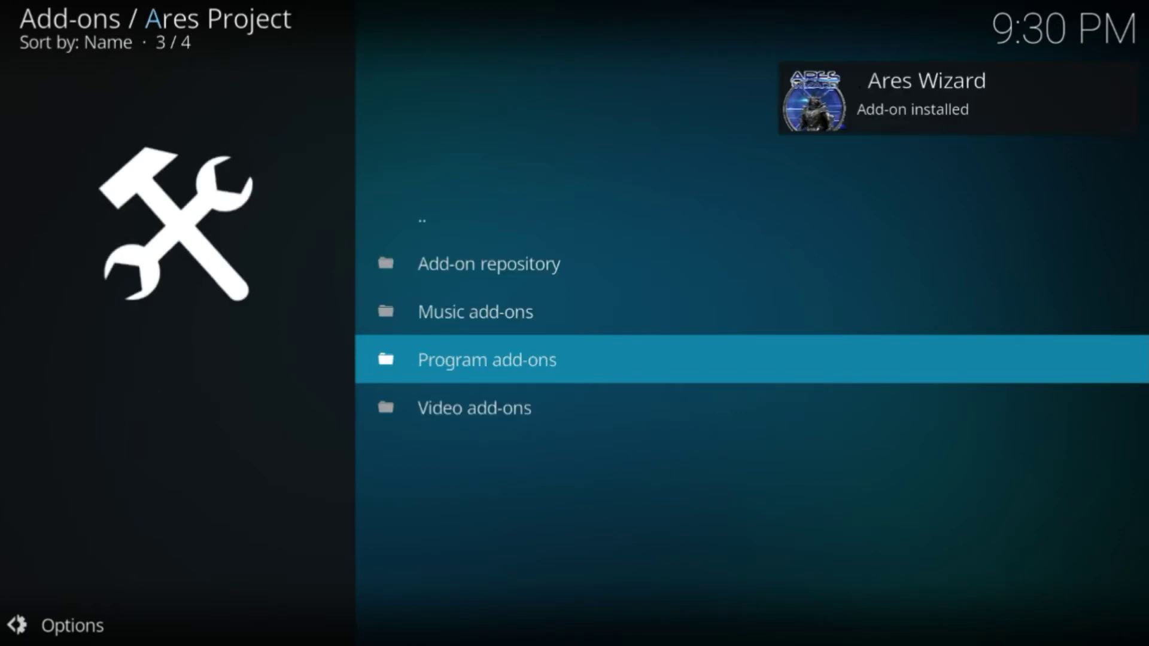
pyautogui.press('BackSpace')
pyautogui.press('BackSpace')
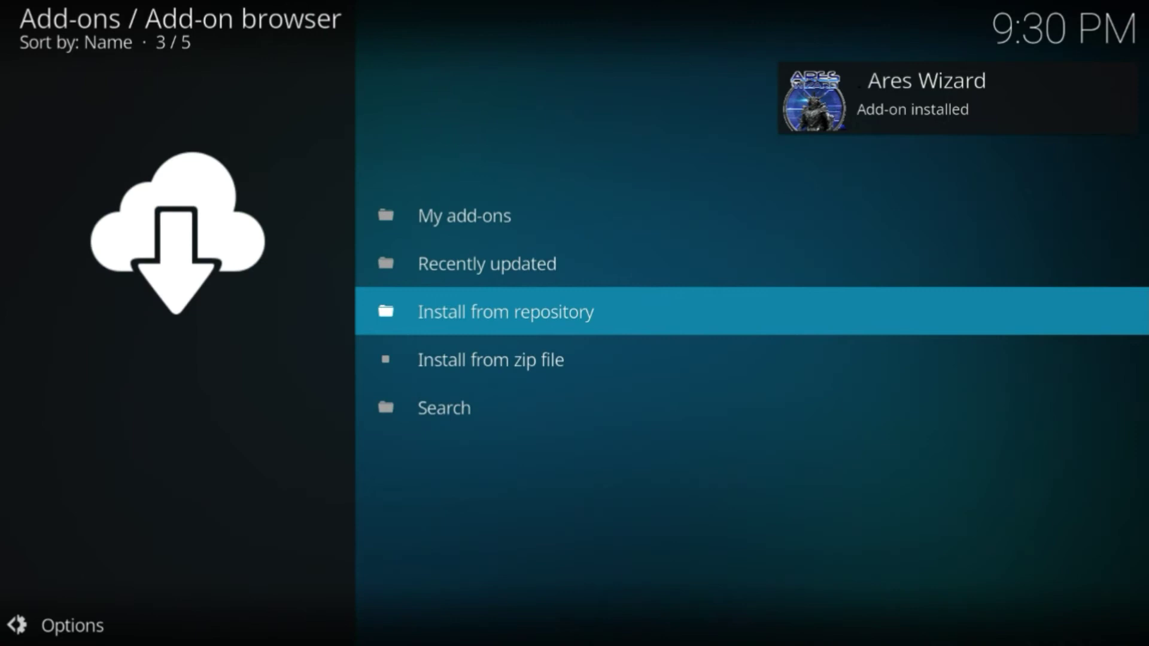
pyautogui.press('BackSpace')
pyautogui.press('BackSpace')
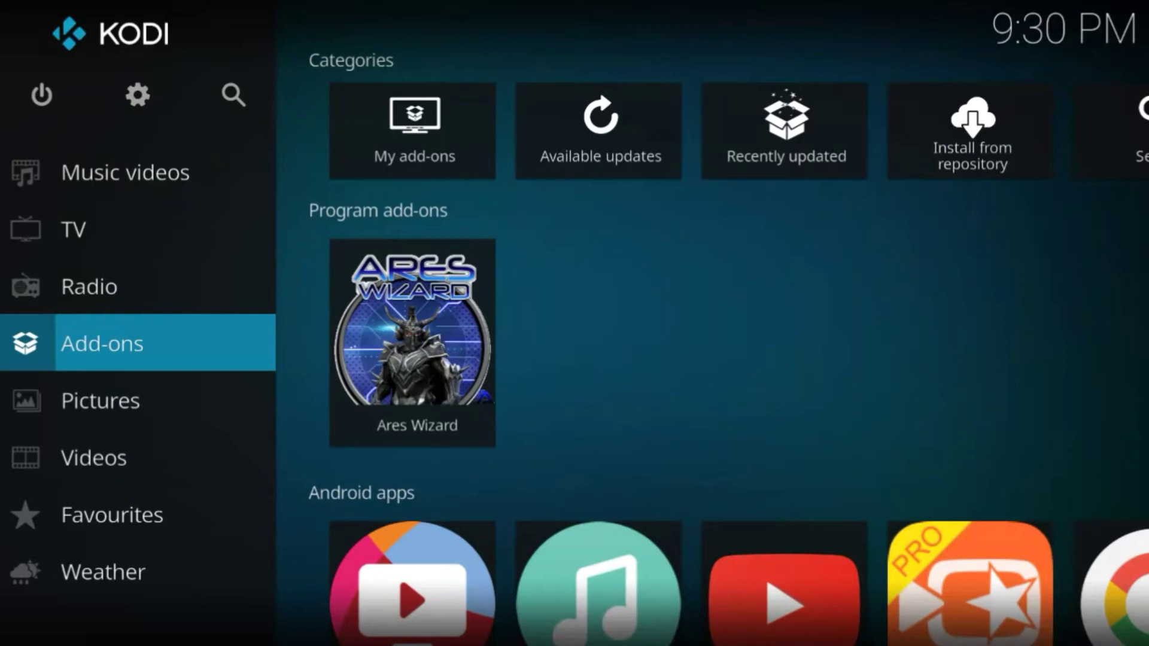
pyautogui.press('Return')
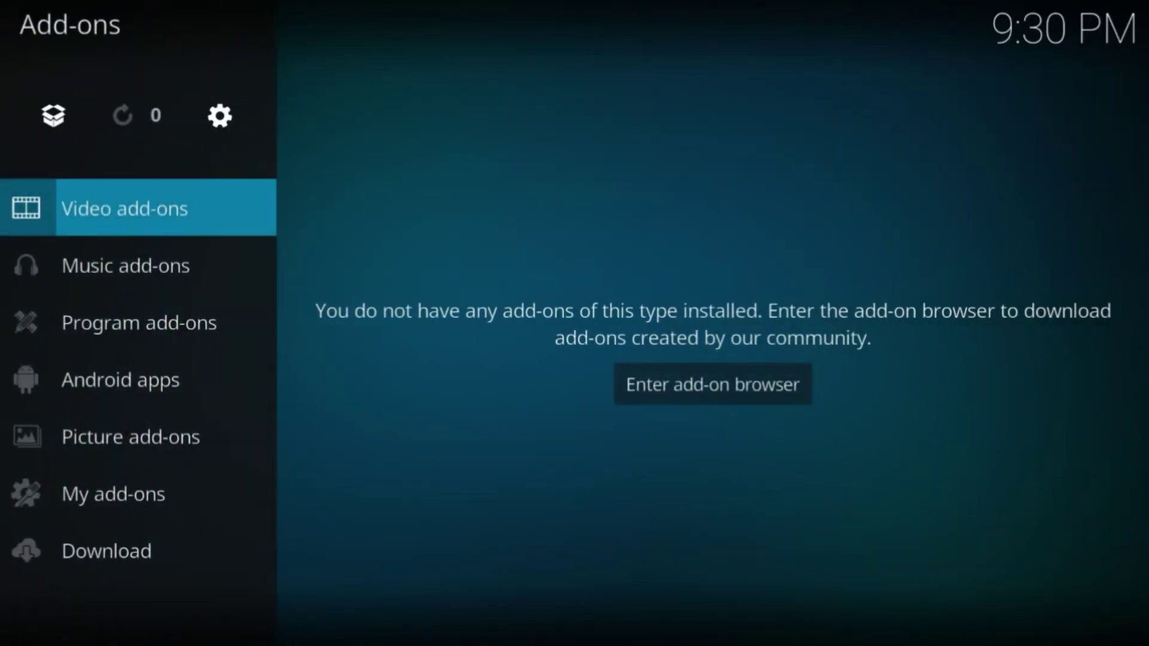
# - Launch Ares Wizard from the program add-ons, accepting the unstable-version notice and closing the What's new window
pyautogui.press('Return')
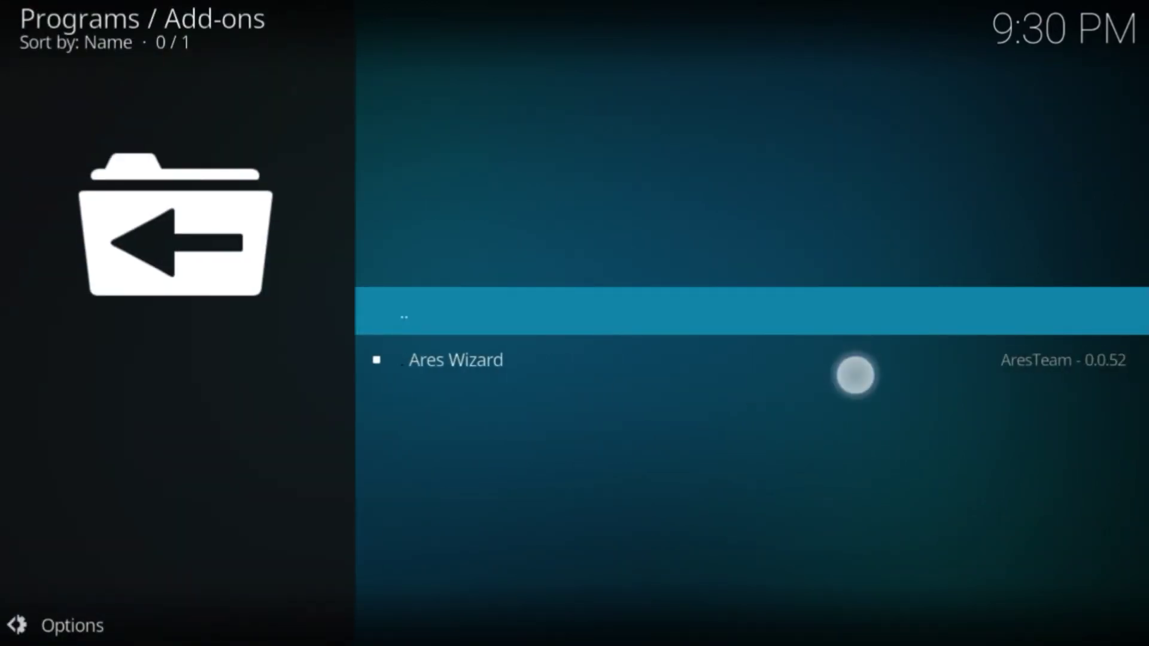
pyautogui.click(964, 359)
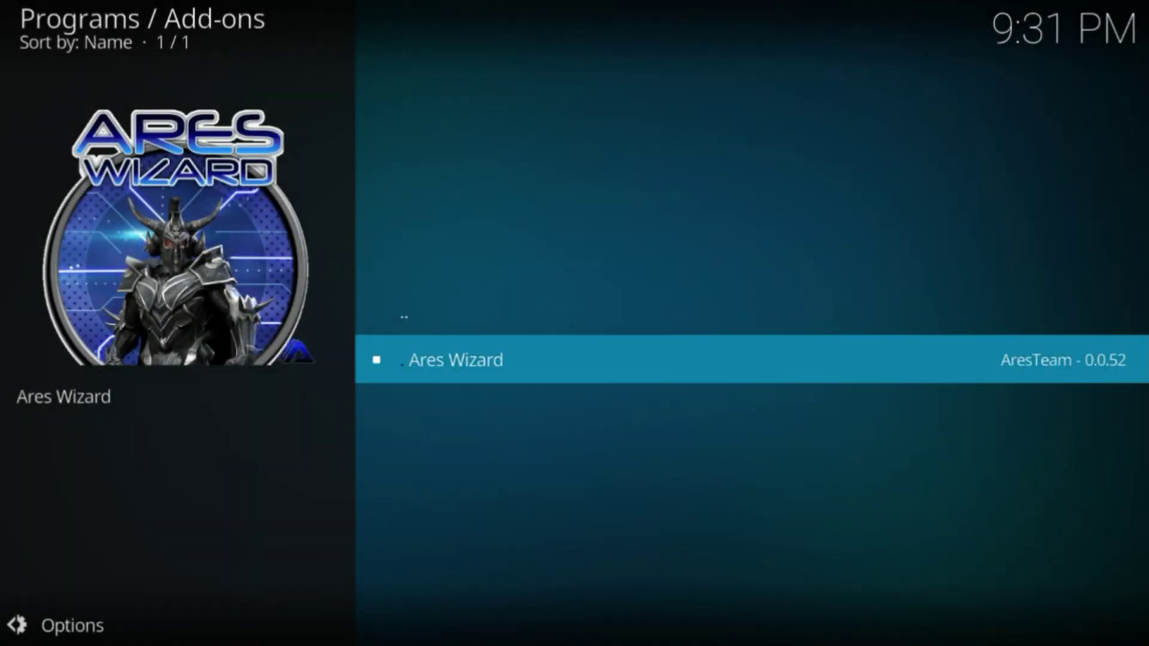
pyautogui.press('Return')
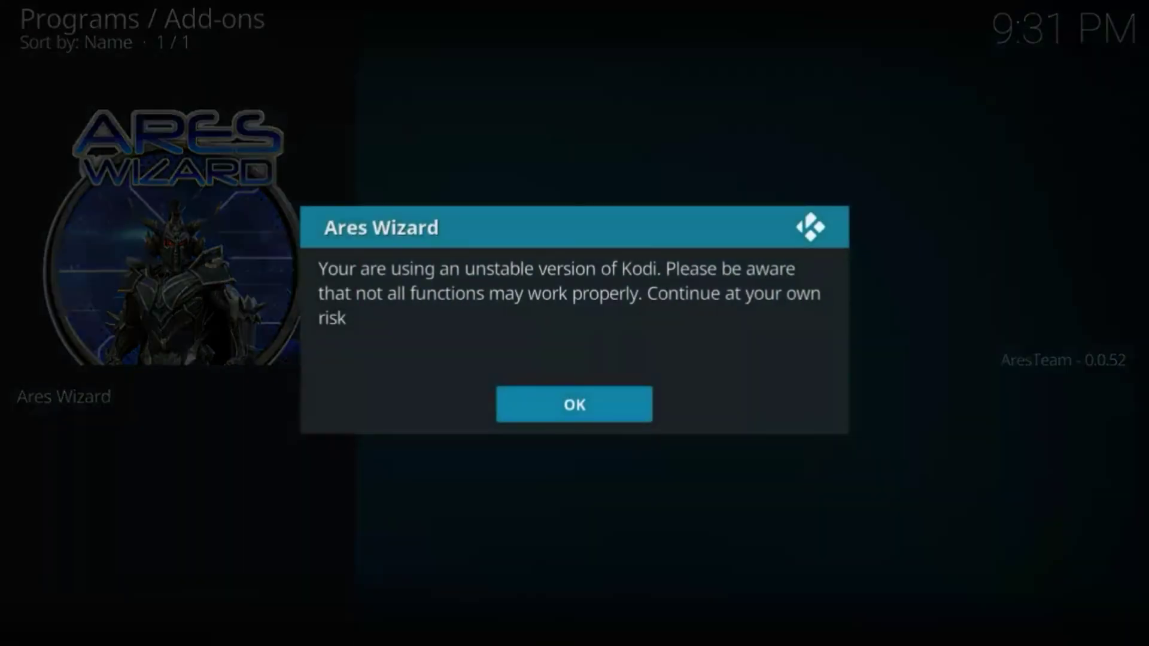
pyautogui.press('Return')
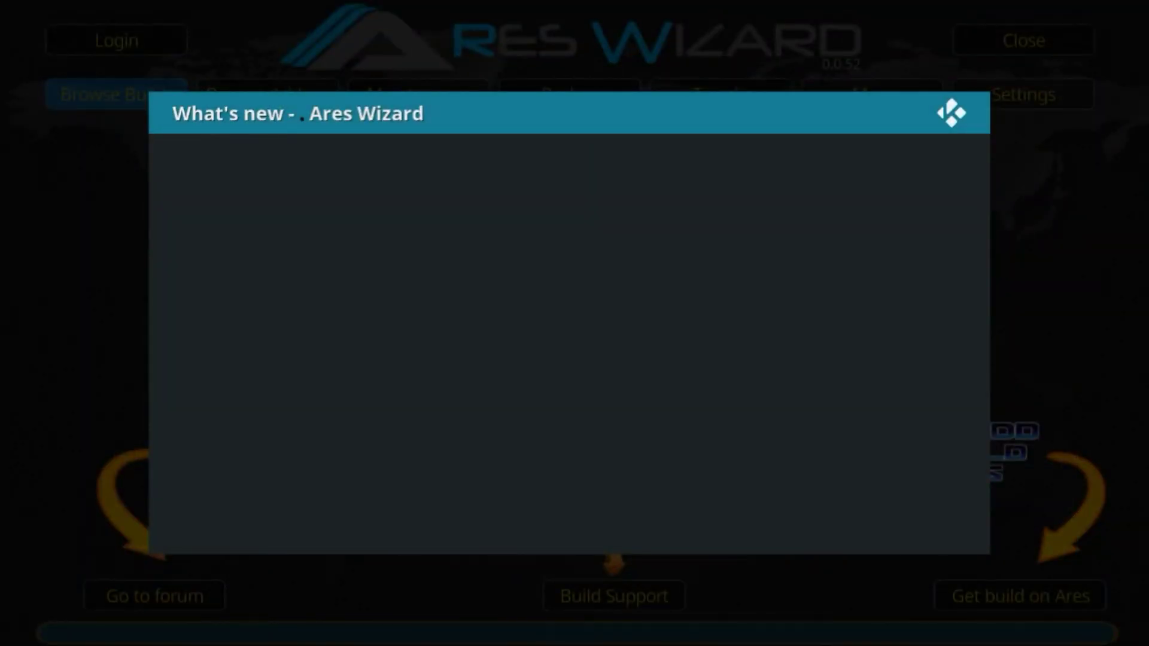
pyautogui.press('Escape')
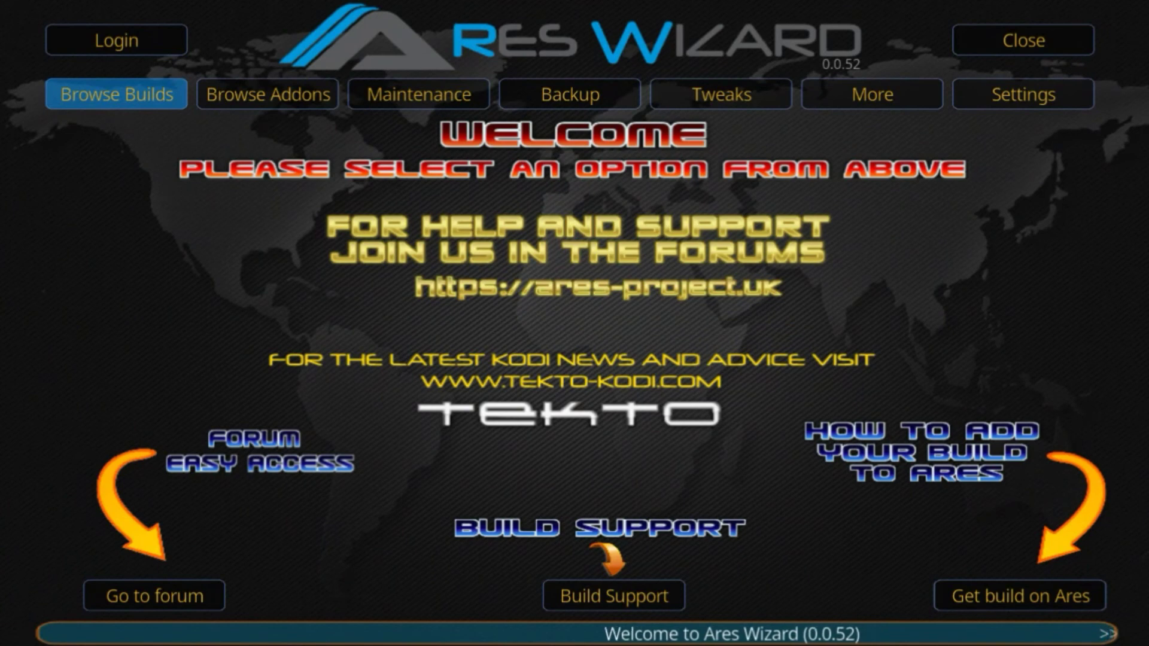
pyautogui.click(721, 94)
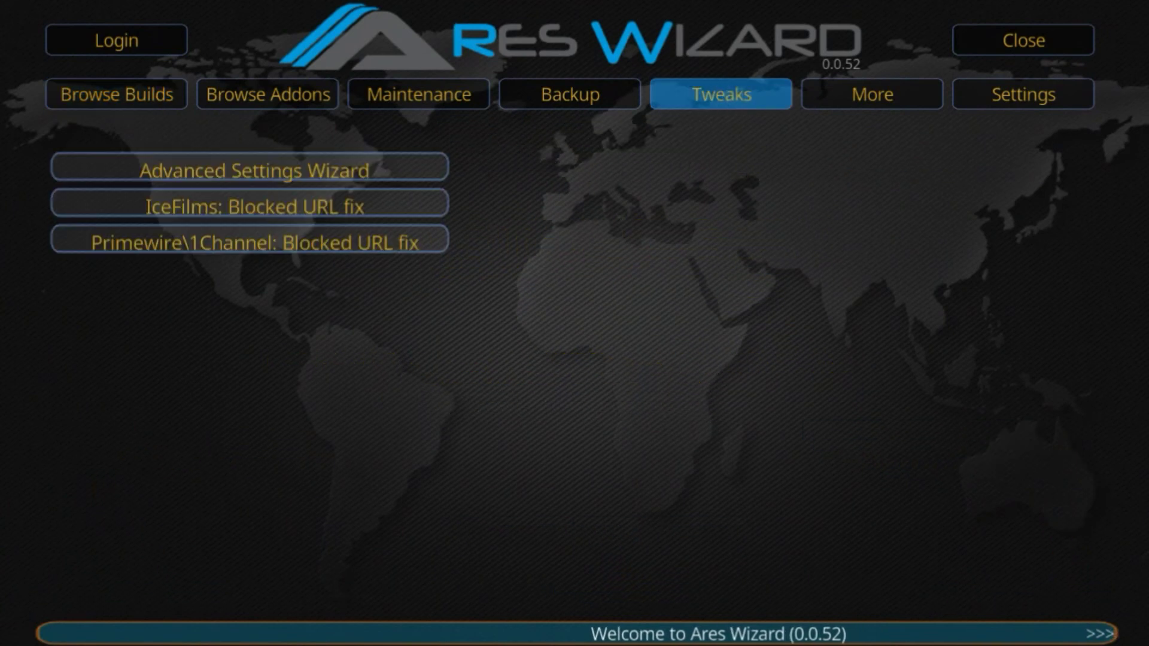
pyautogui.press('Down')
pyautogui.press('Return')
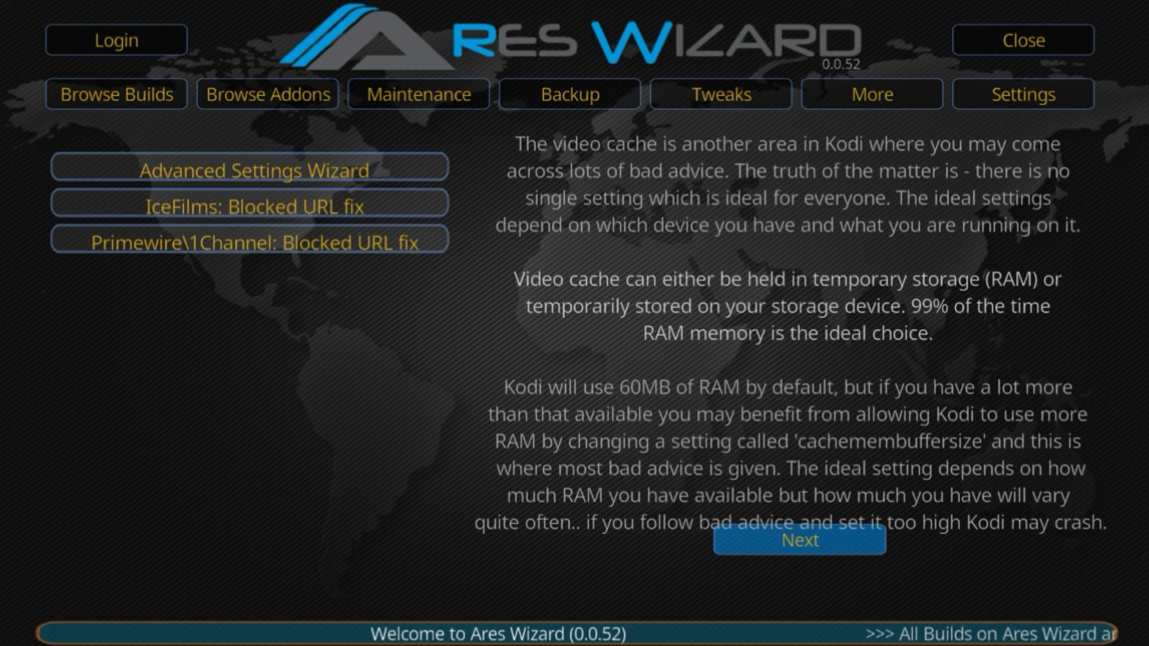
pyautogui.press('Escape')
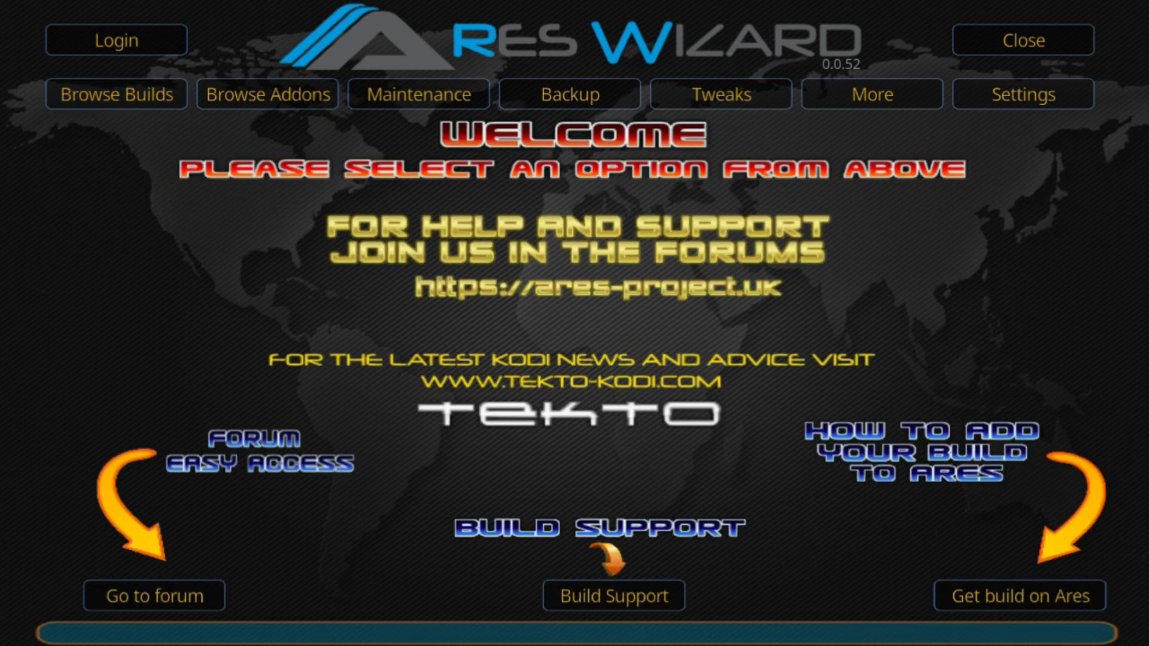
# - Run the Advanced Settings Wizard from the Ares Wizard tweaks to generate the video cache settings, apply them and acknowledge completion
pyautogui.click(721, 94)
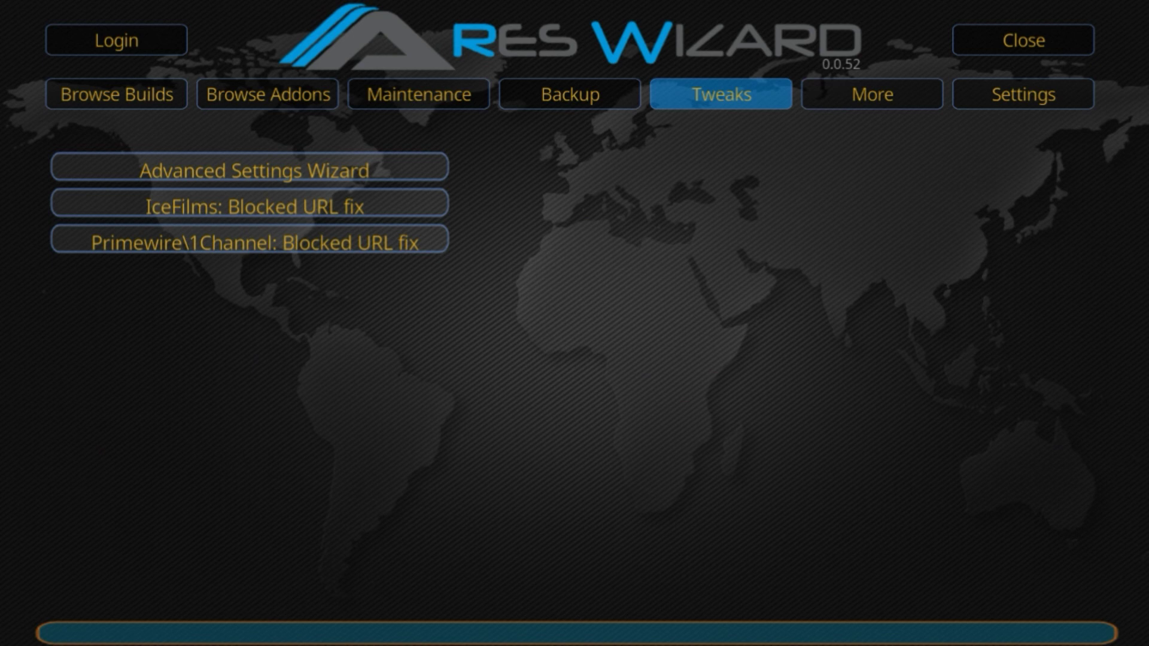
pyautogui.press('Down')
pyautogui.press('Return')
pyautogui.press('Return')
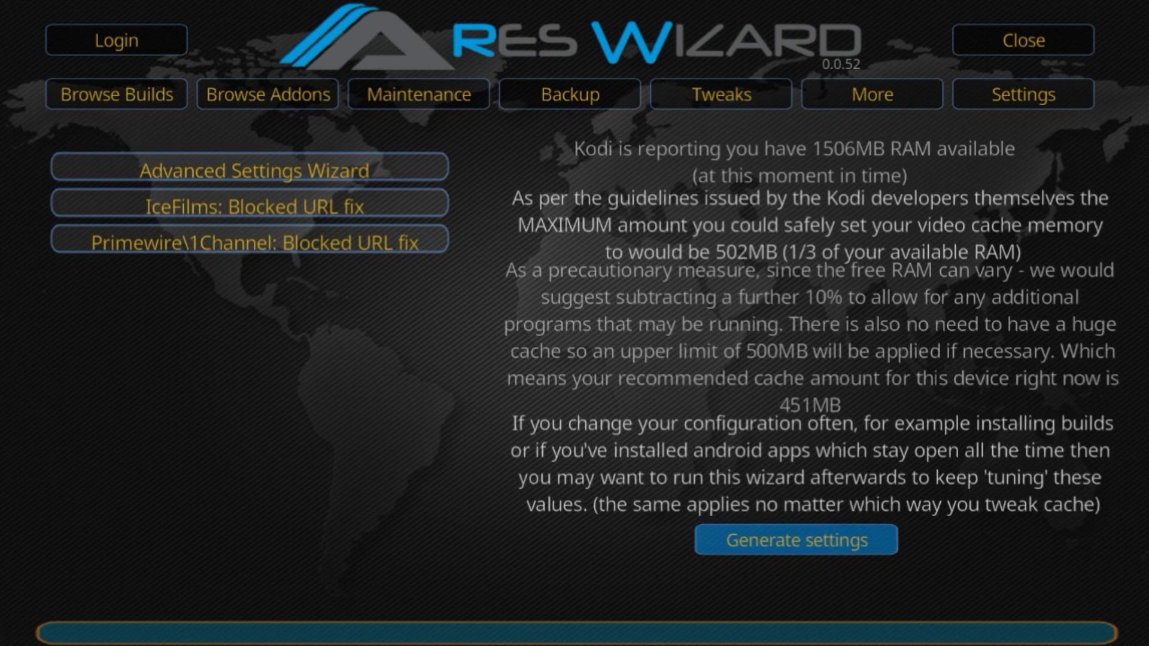
pyautogui.click(826, 544)
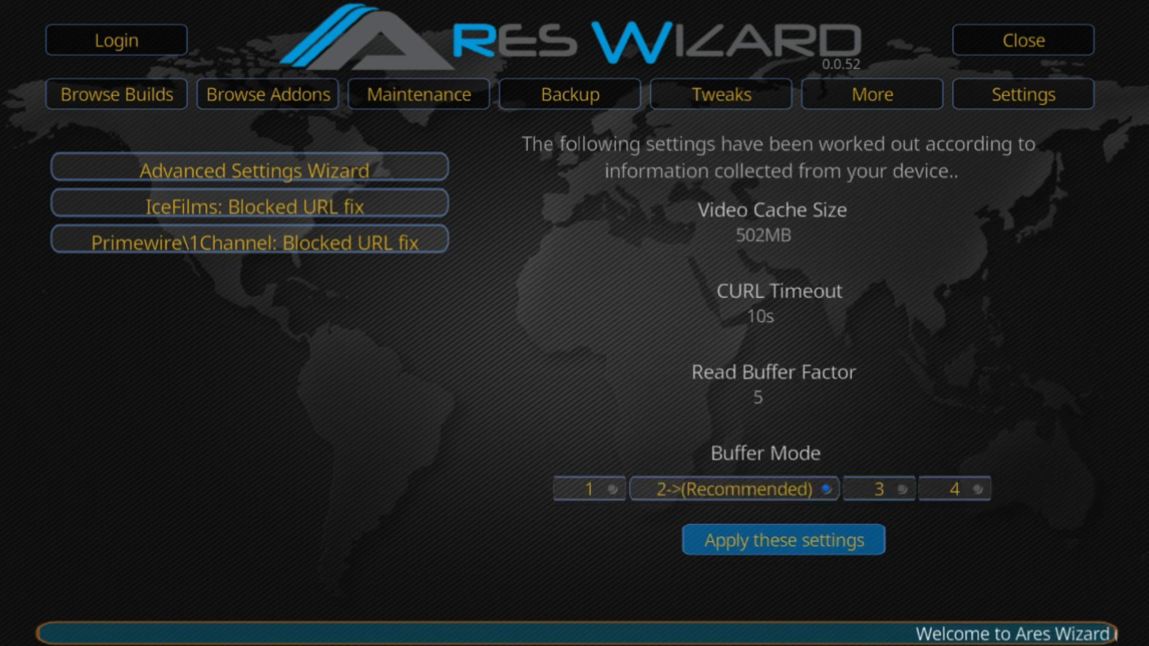
pyautogui.click(813, 546)
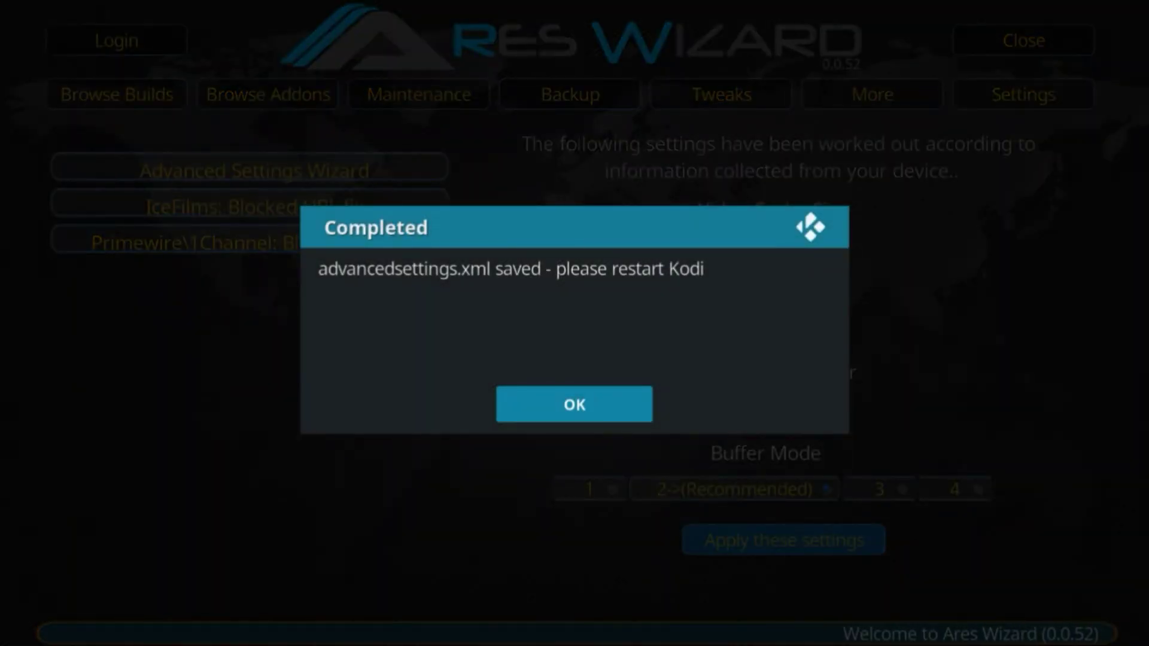
pyautogui.click(603, 405)
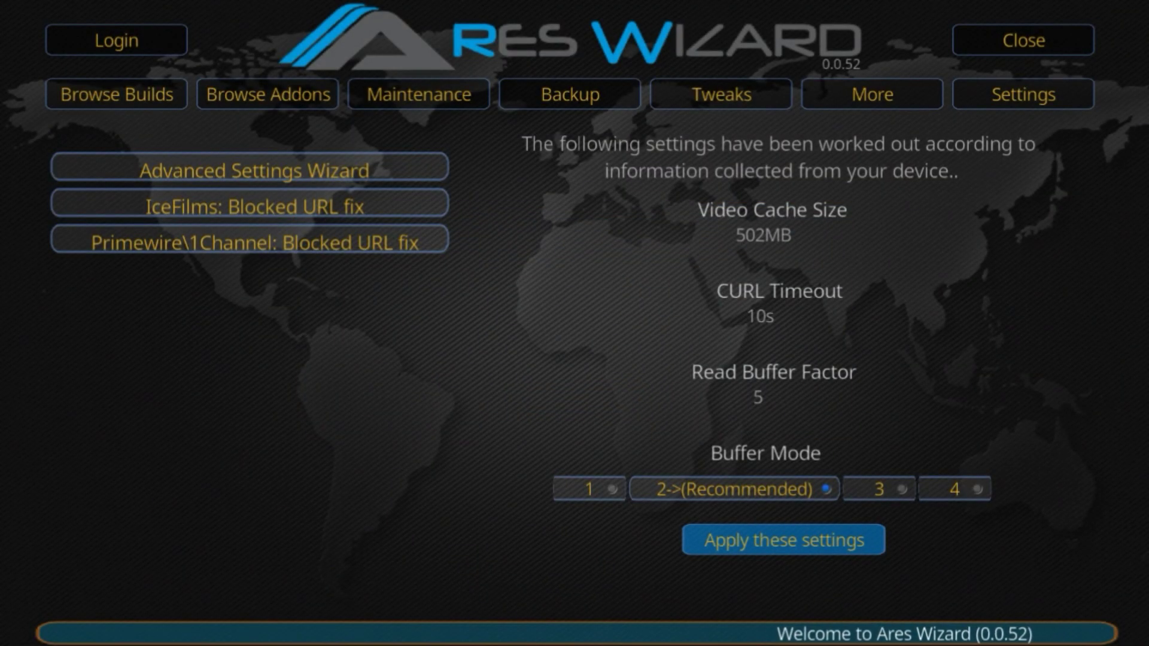